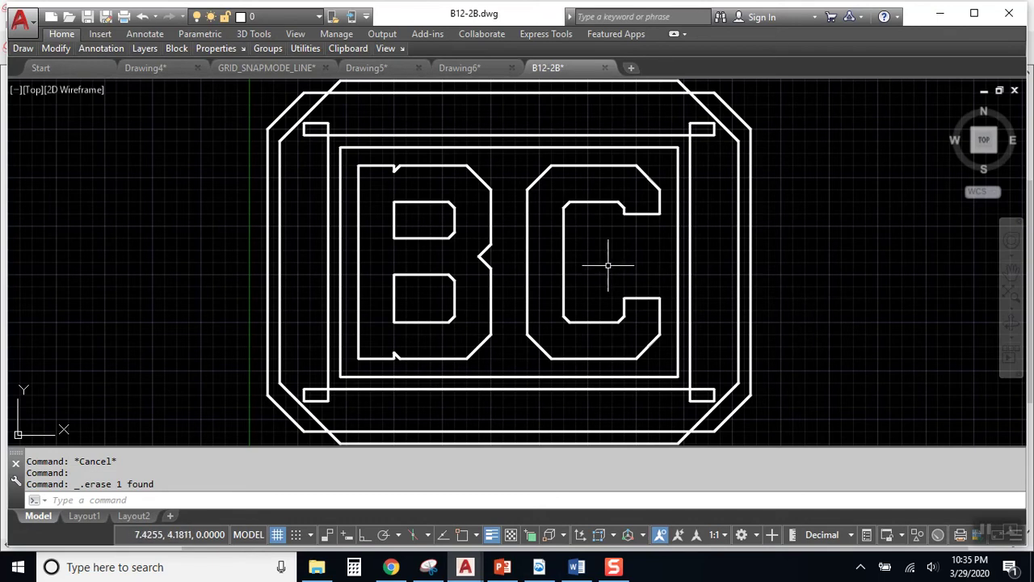
Window-select the BC letter outlines, then the logo's inner frames, clearing each selection.
scroll(603, 283, down, 2)
scroll(527, 248, up, 2)
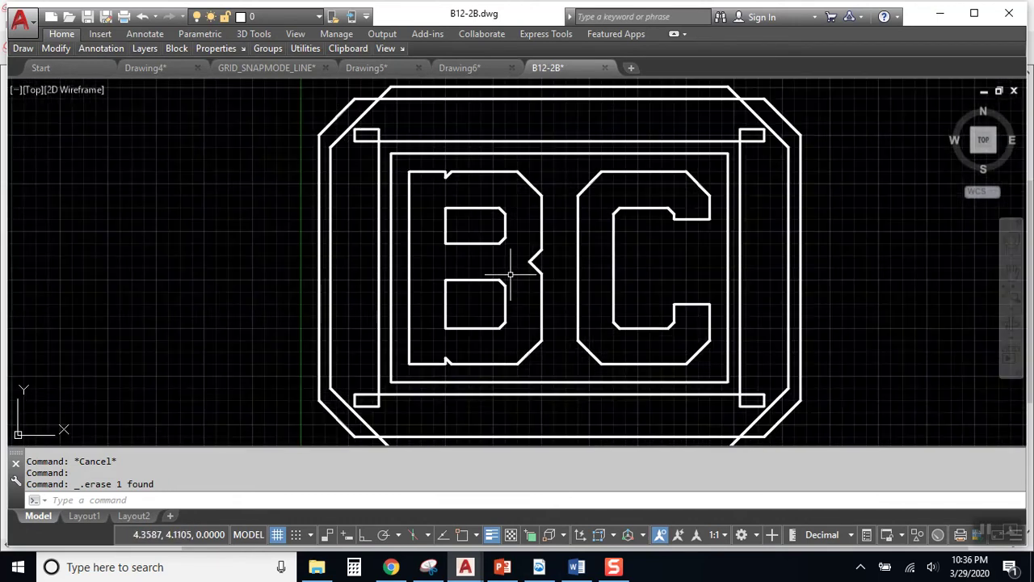
click(401, 164)
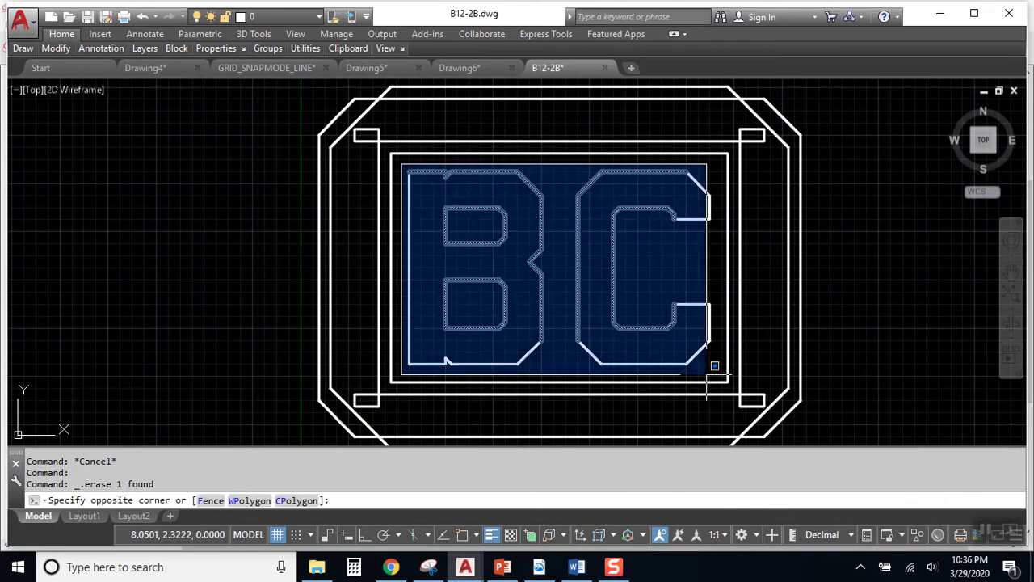
click(726, 369)
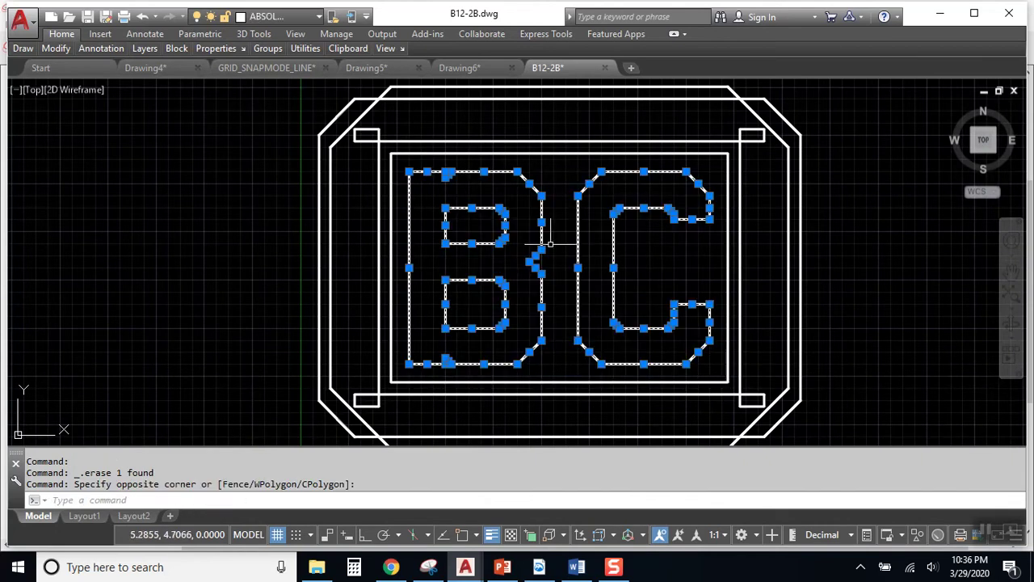
key(Escape)
click(344, 119)
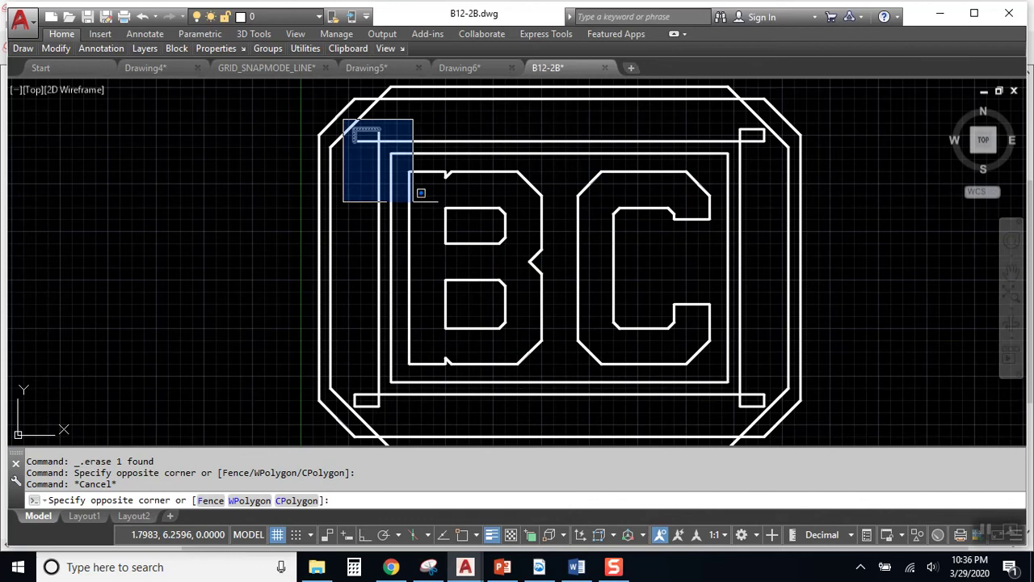
click(774, 416)
key(Escape)
Window-select the entire logo outline, then clear the selection.
scroll(517, 250, down, 3)
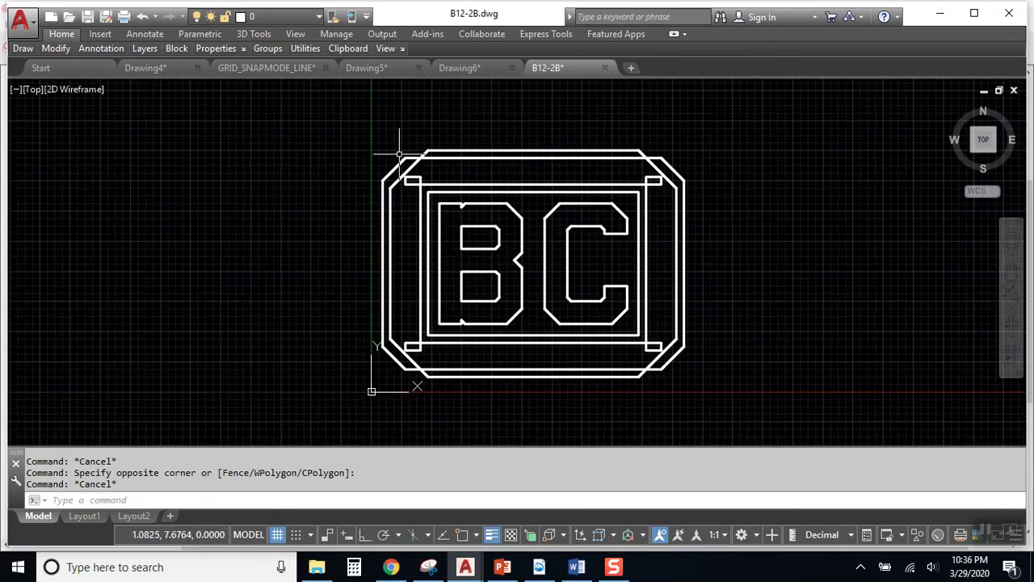
click(362, 126)
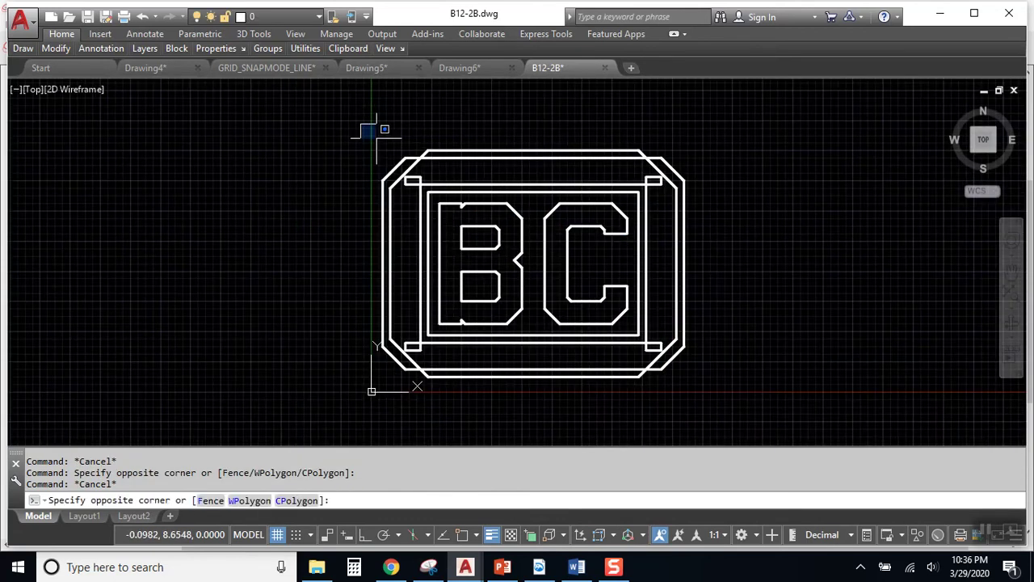
click(737, 398)
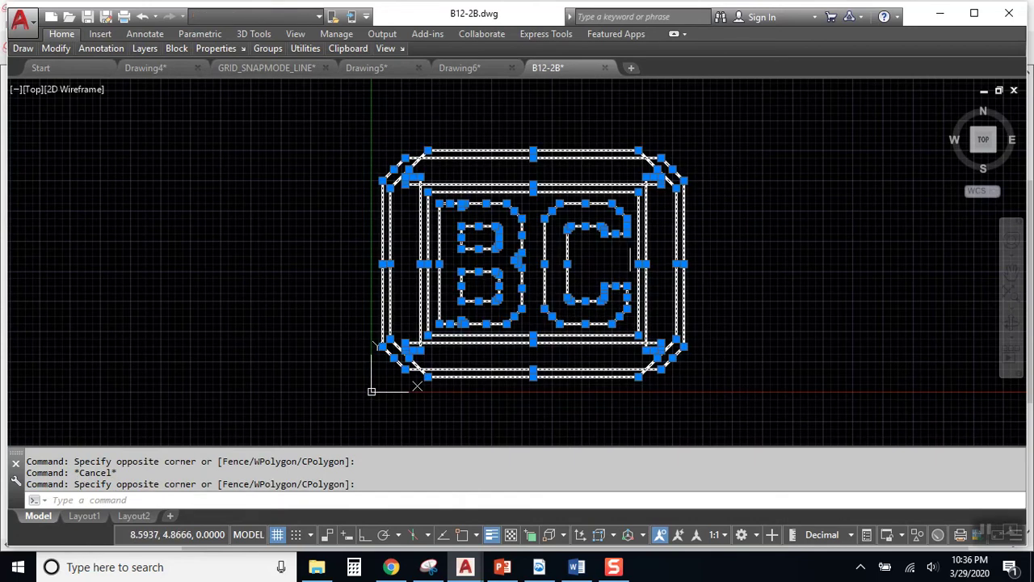
scroll(631, 256, up, 2)
key(Escape)
key(Escape)
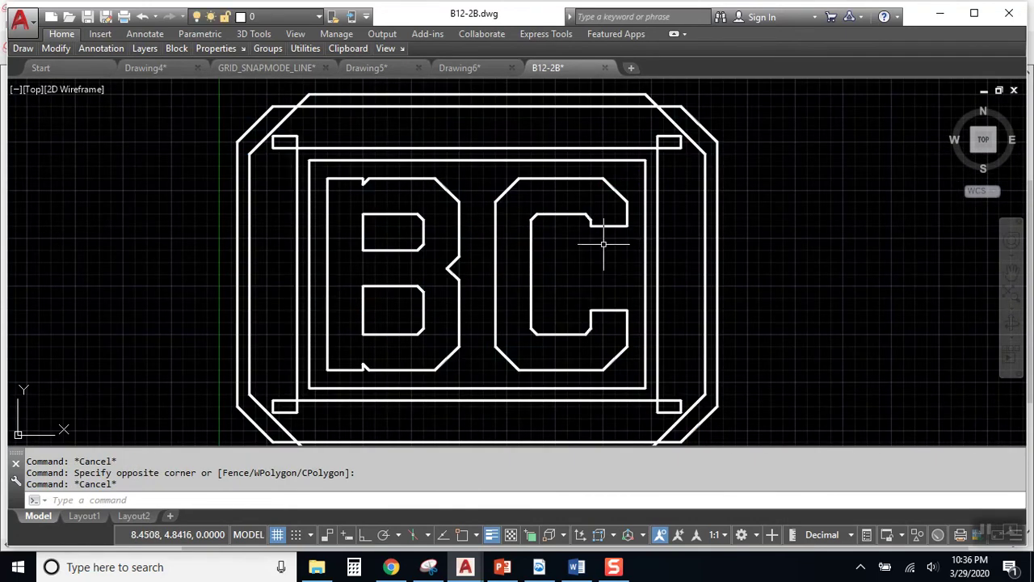
scroll(417, 197, up, 2)
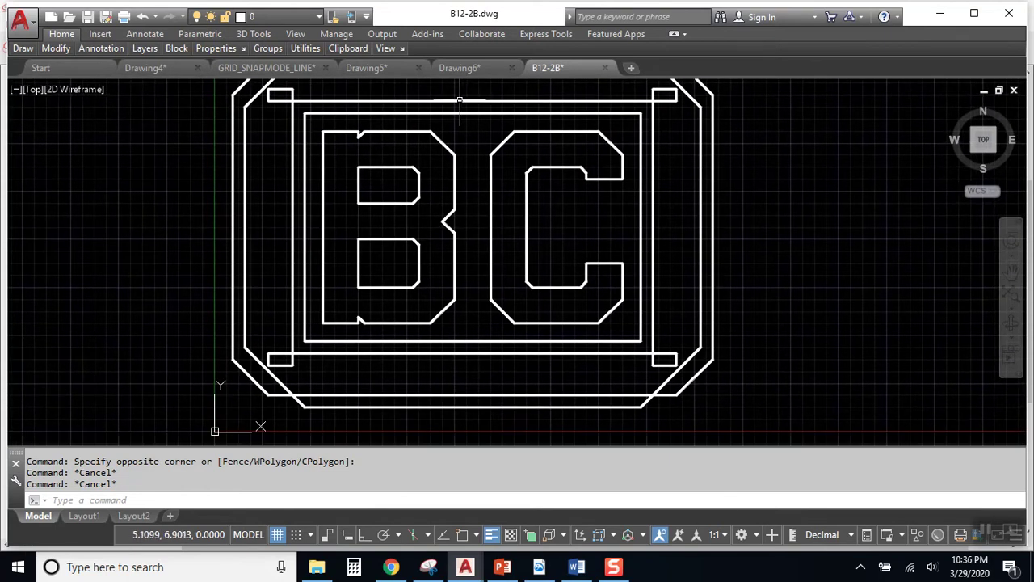
Expand the ribbon and start a multiline text box, cancelling a misplaced first attempt.
click(675, 35)
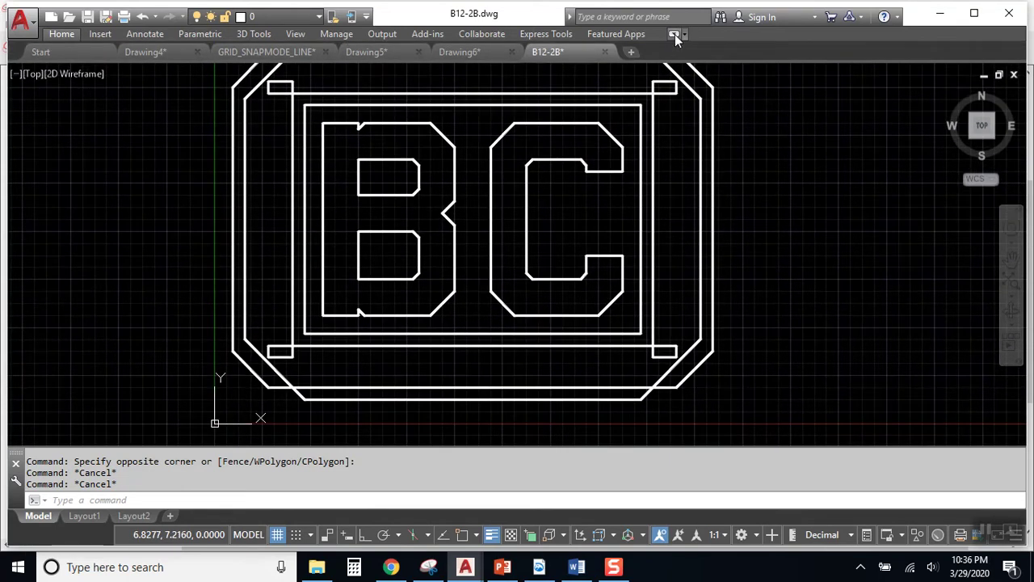
click(675, 34)
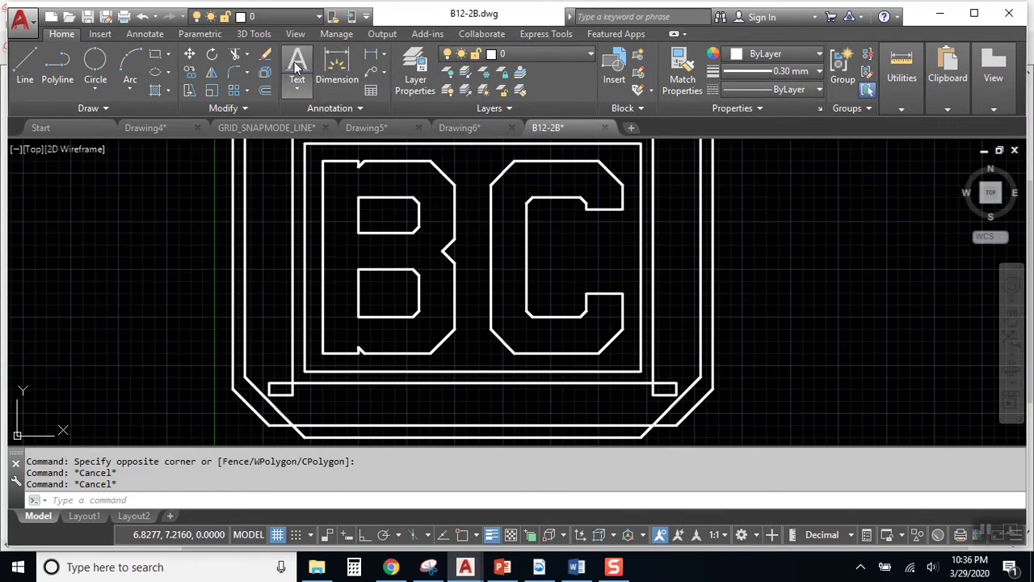
click(299, 90)
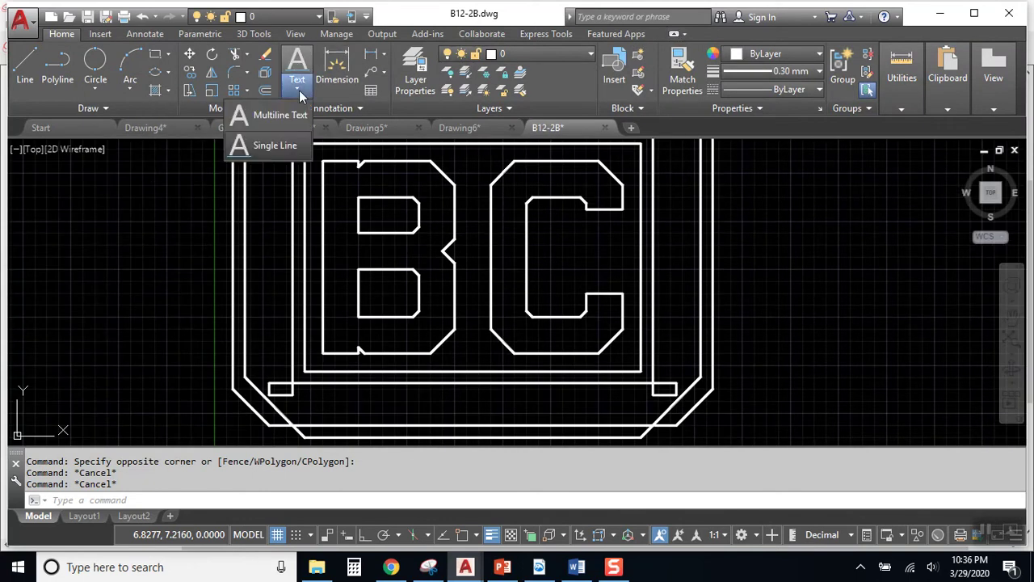
click(297, 112)
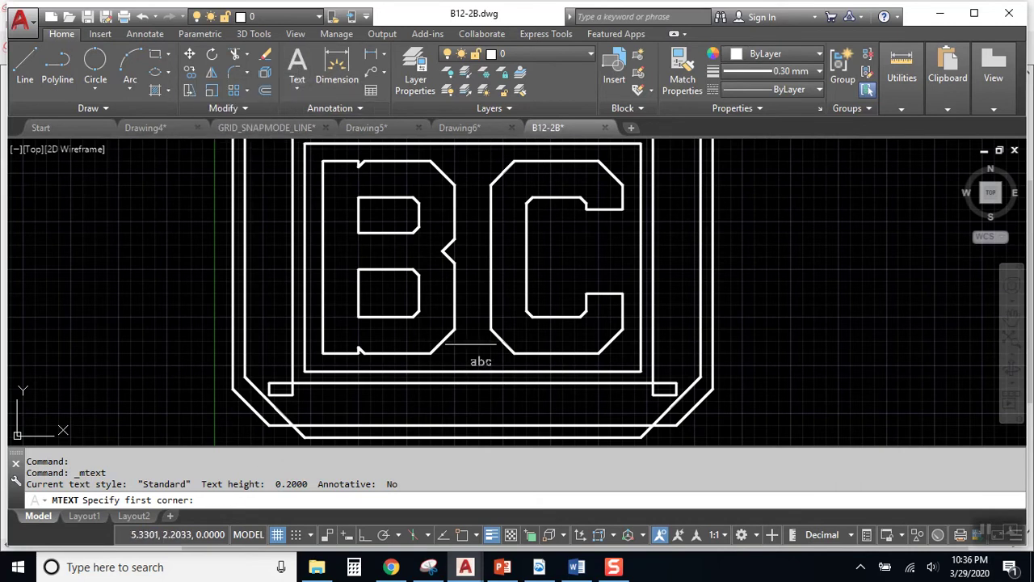
scroll(465, 360, up, 3)
click(469, 356)
scroll(449, 299, up, 4)
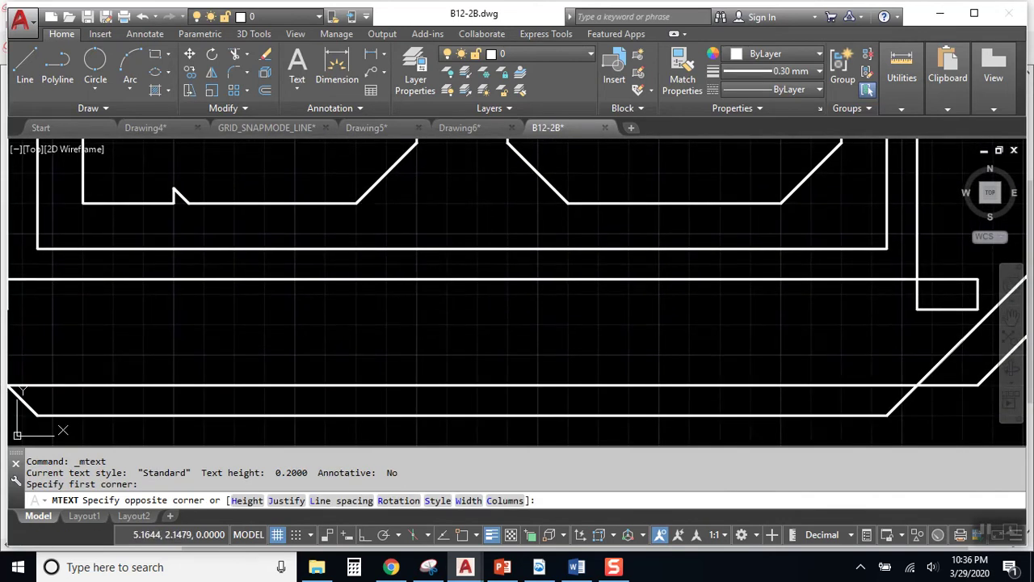
click(447, 211)
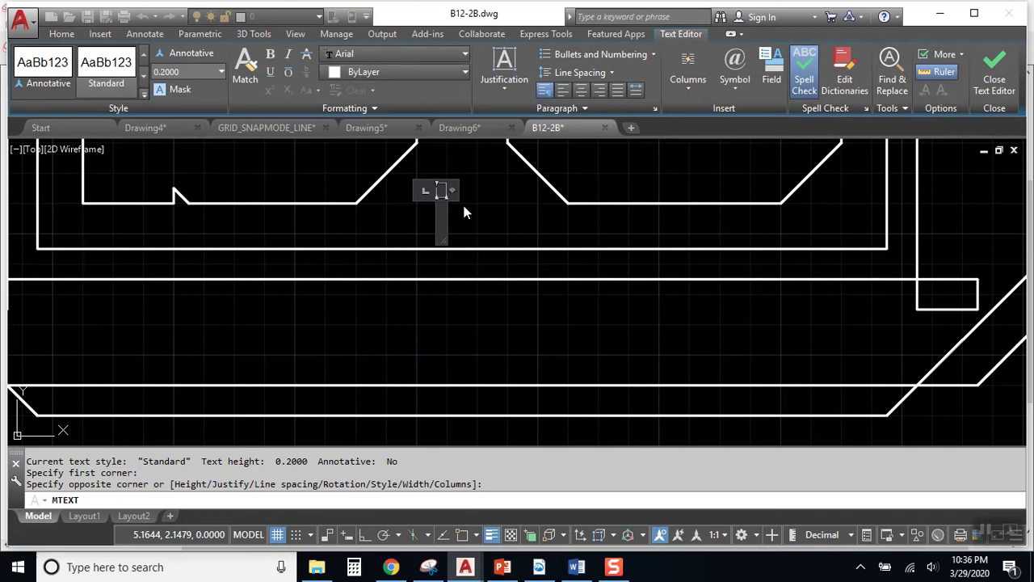
key(Escape)
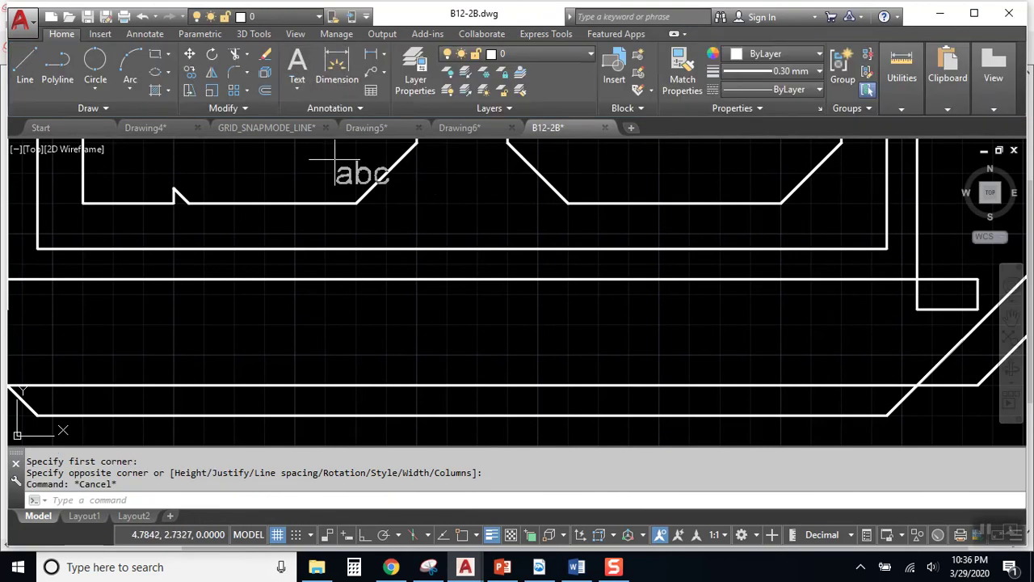
Draw the text box below the BC letters and enter the drafter's full name.
key(Return)
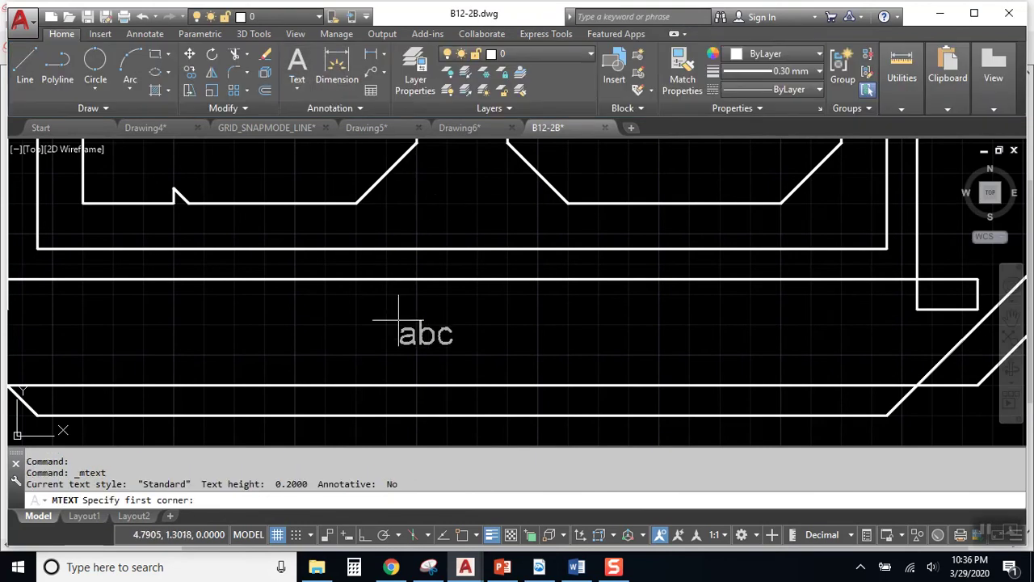
click(320, 303)
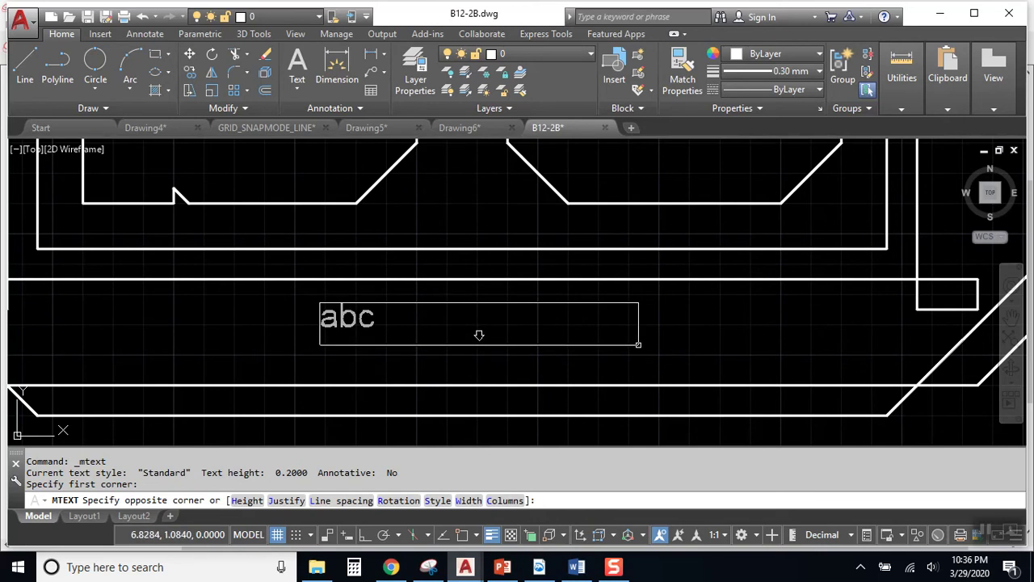
click(639, 345)
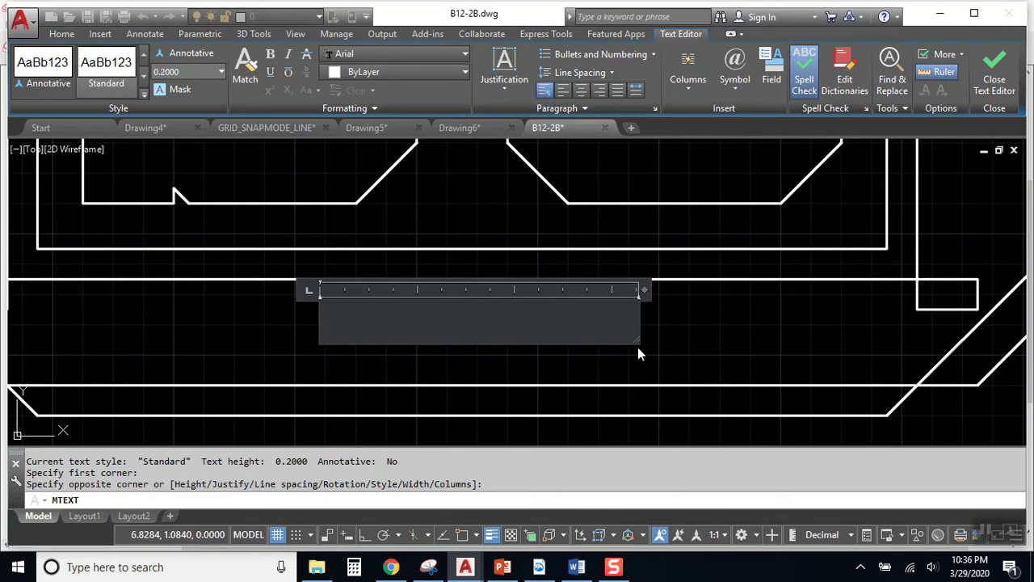
text(DARR)
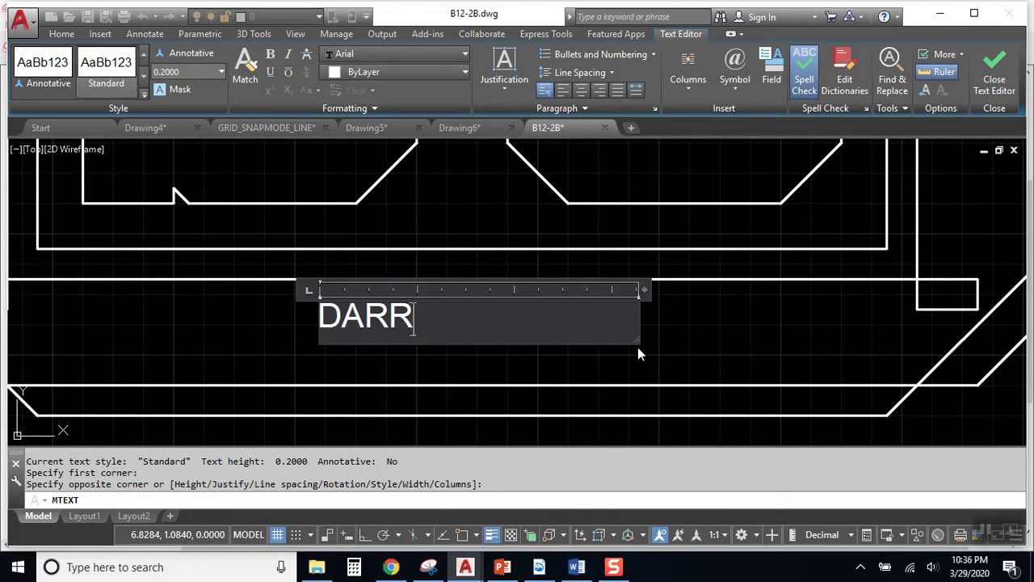
text(EN WILLIS)
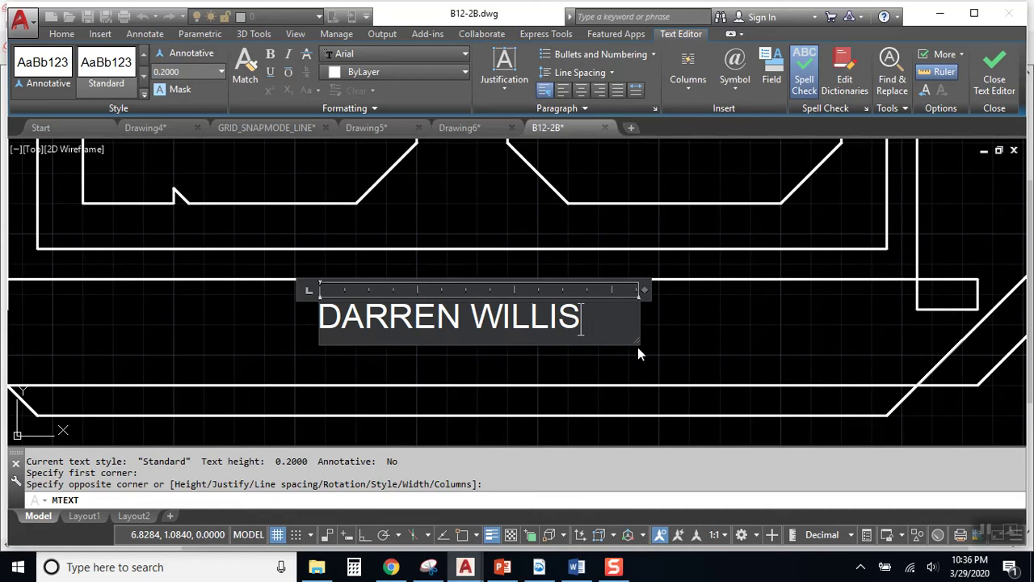
click(715, 346)
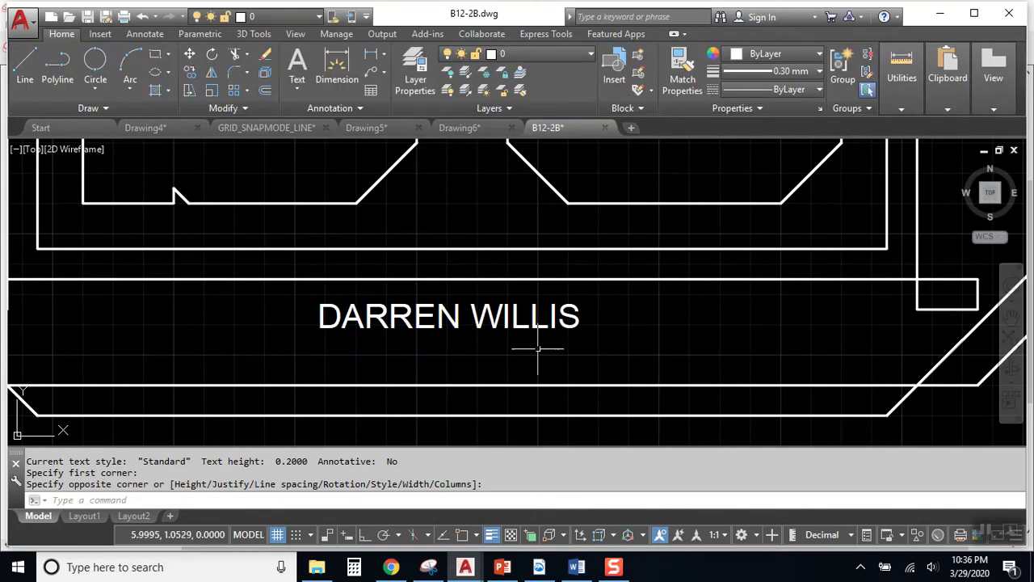
Grip-move the name text into the lower band beneath the BC letters.
scroll(566, 356, down, 4)
scroll(608, 368, up, 4)
click(605, 351)
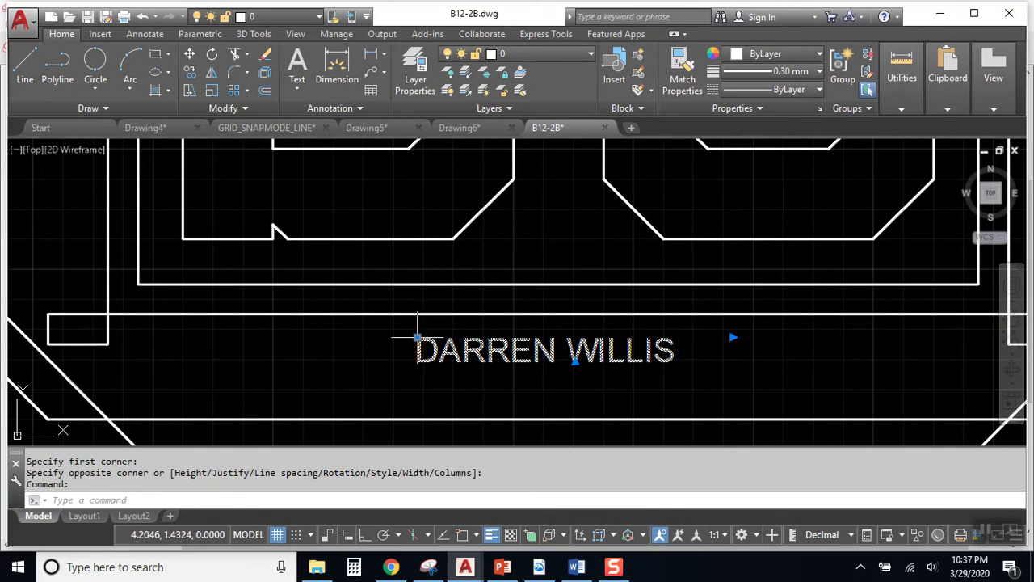
click(417, 337)
click(434, 353)
click(434, 352)
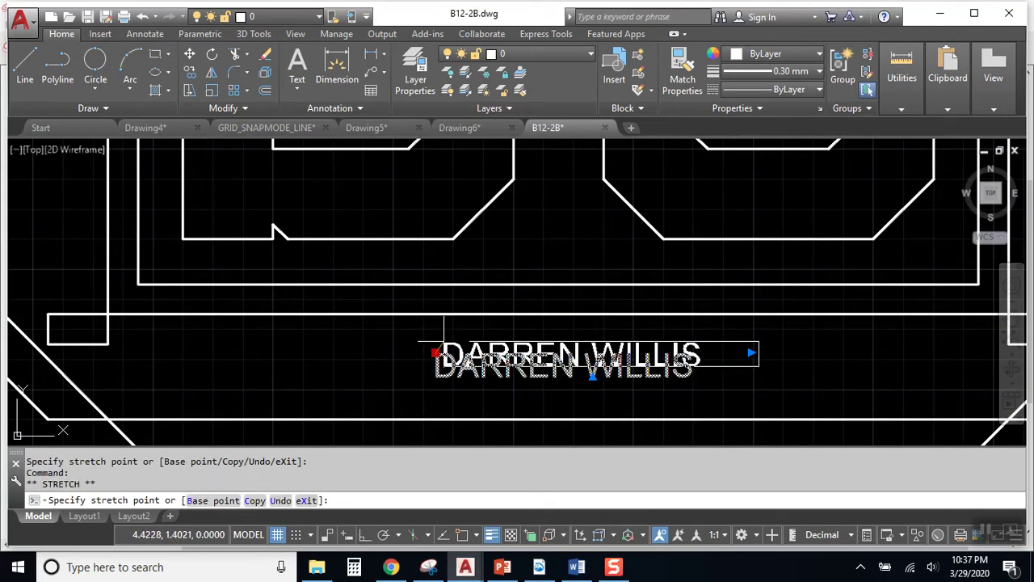
click(442, 341)
scroll(475, 371, up, 2)
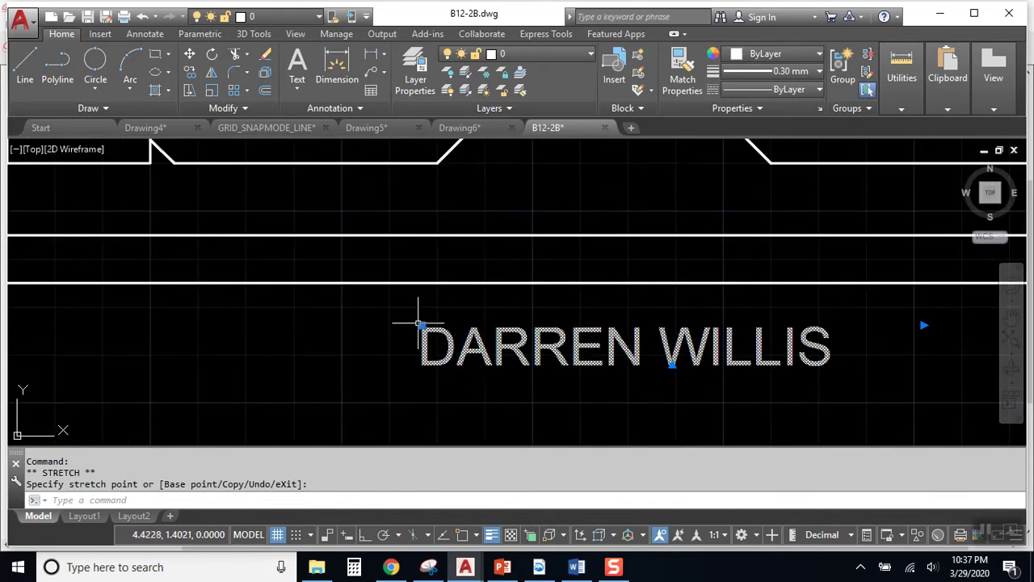
click(427, 326)
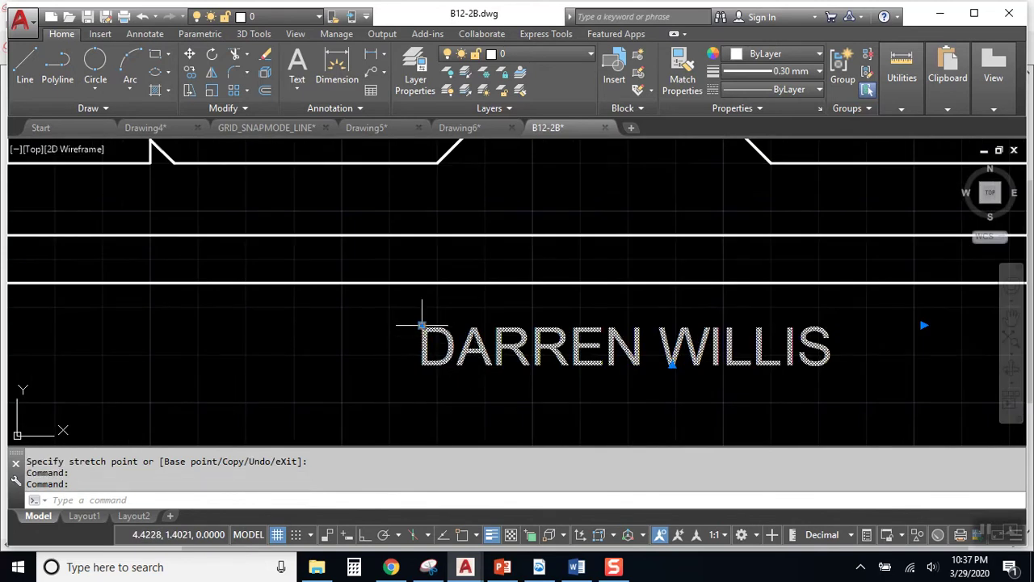
Cancel the extra stretch and zoom out to show the whole badge.
click(422, 326)
scroll(516, 349, down, 4)
key(Escape)
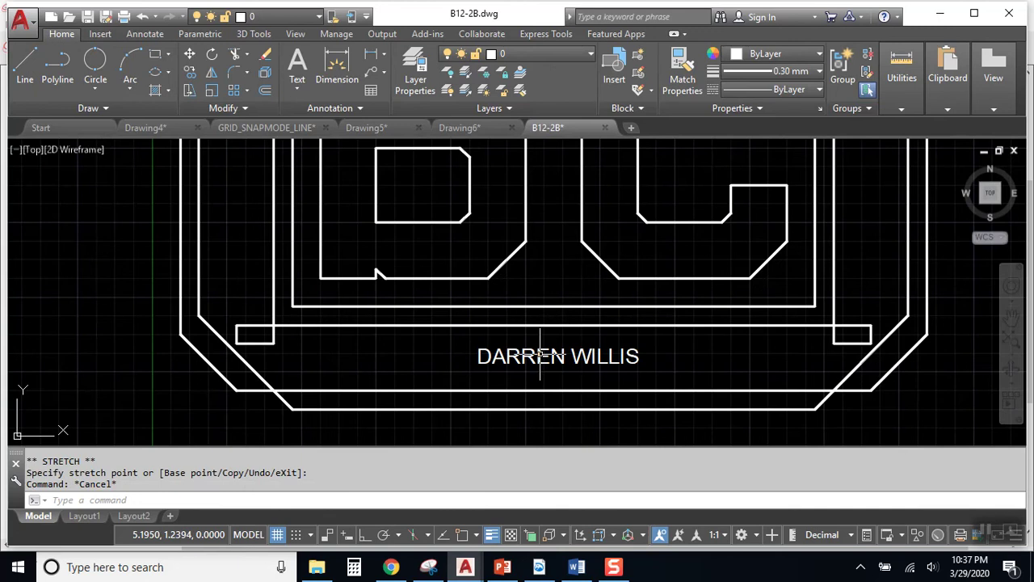
scroll(547, 348, down, 2)
scroll(548, 347, down, 3)
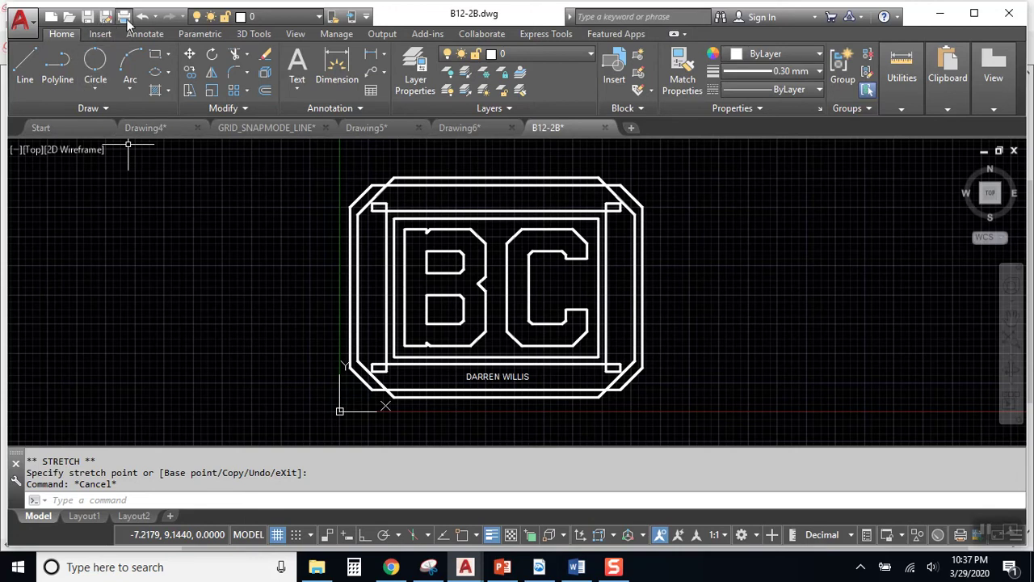
Open the Plot dialog and list the available printers and plotters.
click(126, 18)
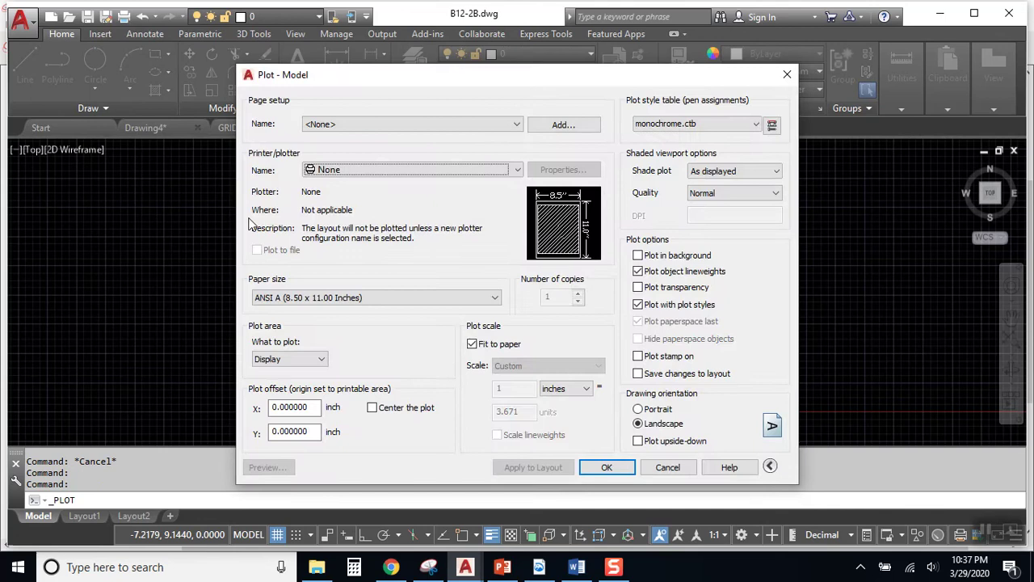
click(395, 171)
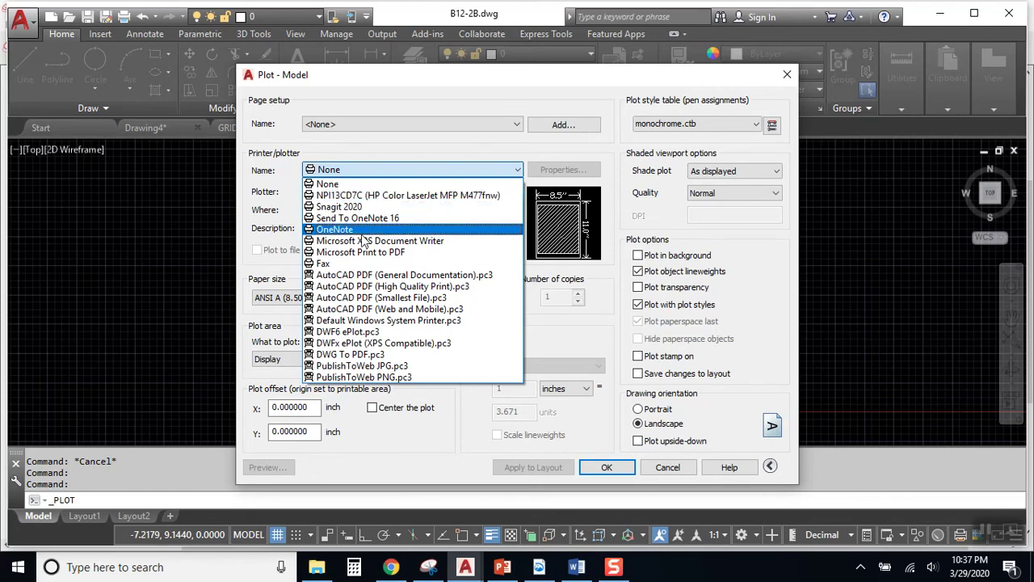
Try DWG To PDF.pc3, then the HP color laser printer, browsing their paper sizes.
click(374, 357)
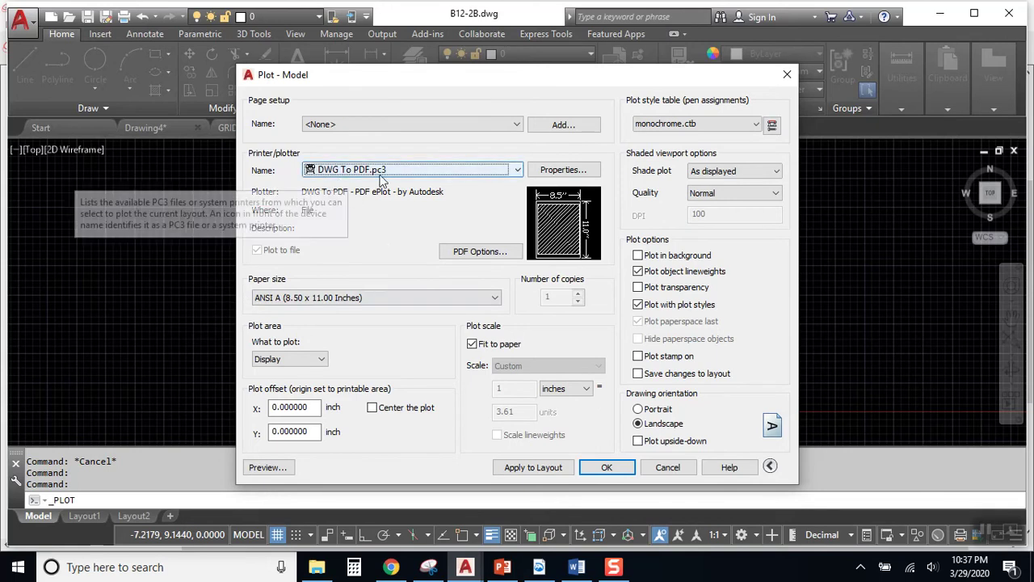
click(323, 297)
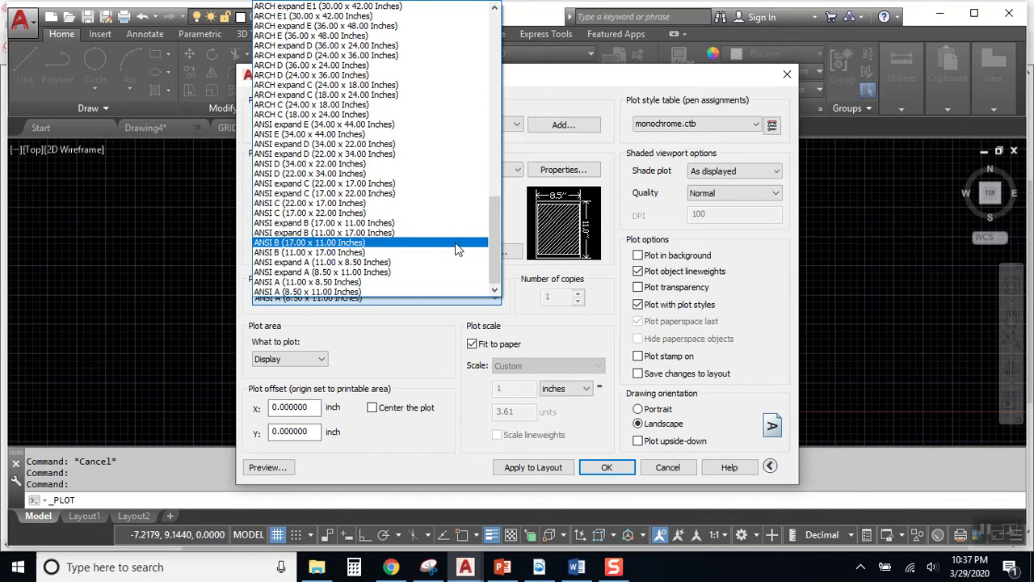
mouse_move(497, 238)
mouse_down()
mouse_move(491, 105)
mouse_move(489, 248)
mouse_up()
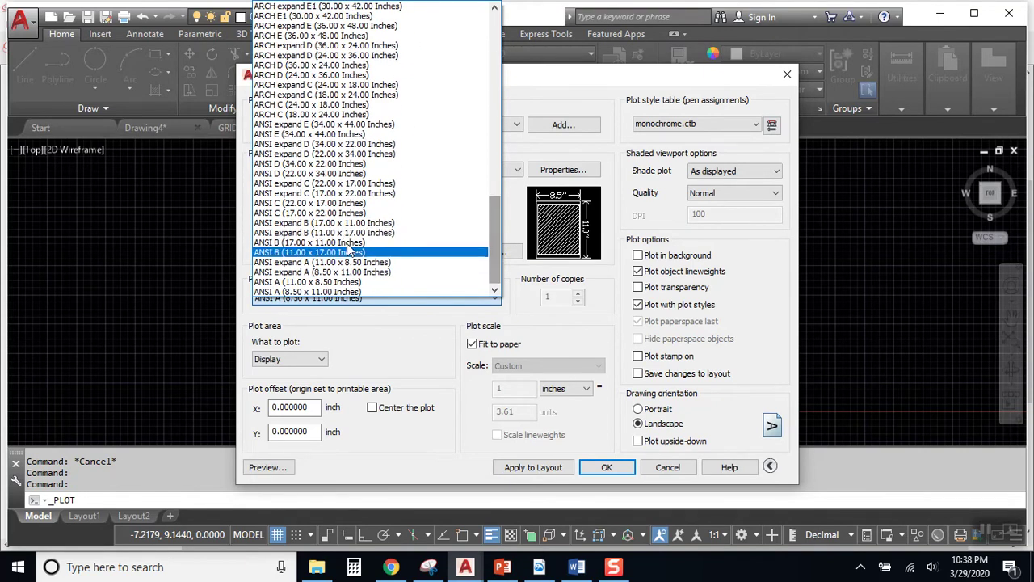
key(Escape)
click(384, 171)
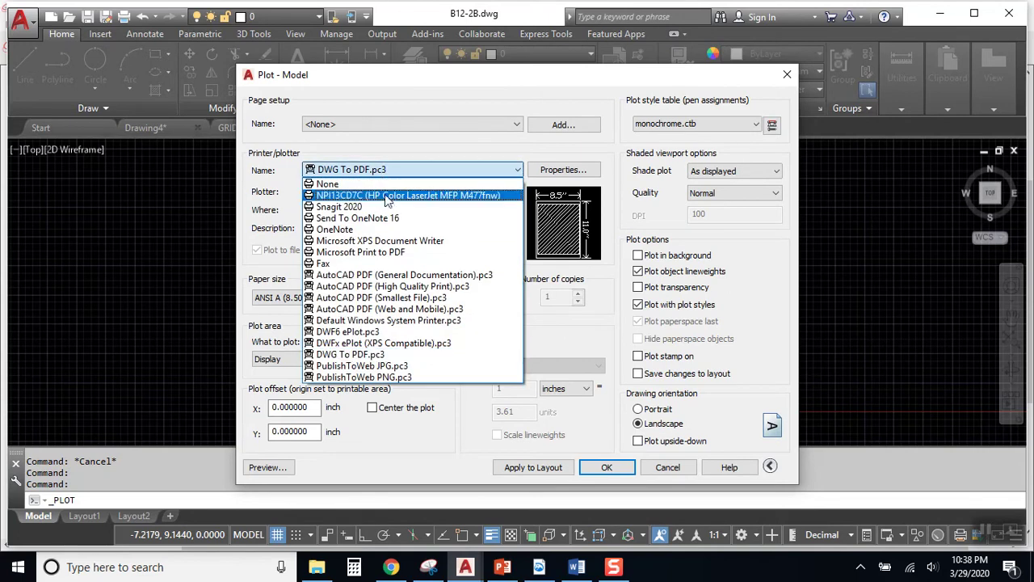
click(384, 199)
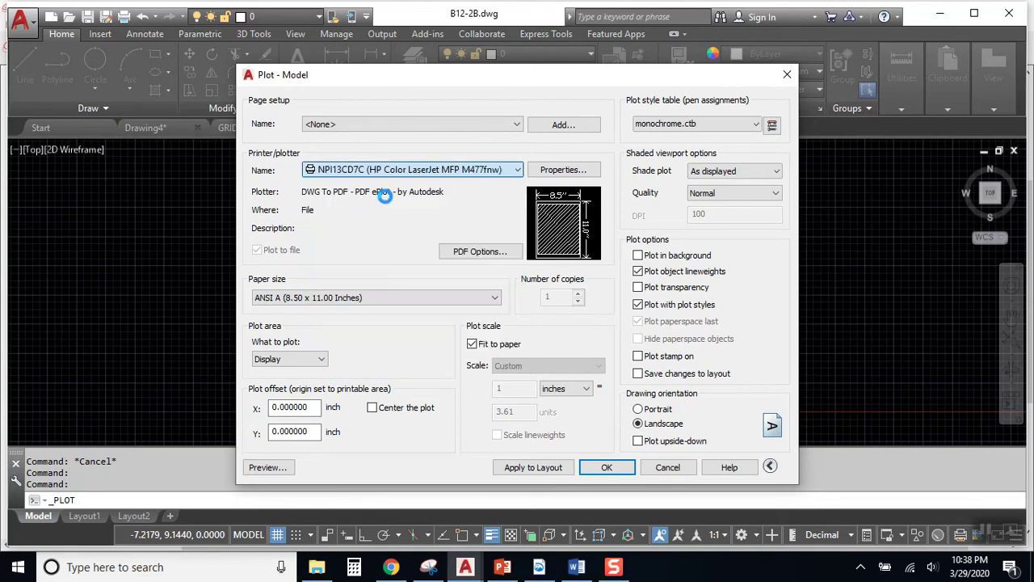
click(358, 298)
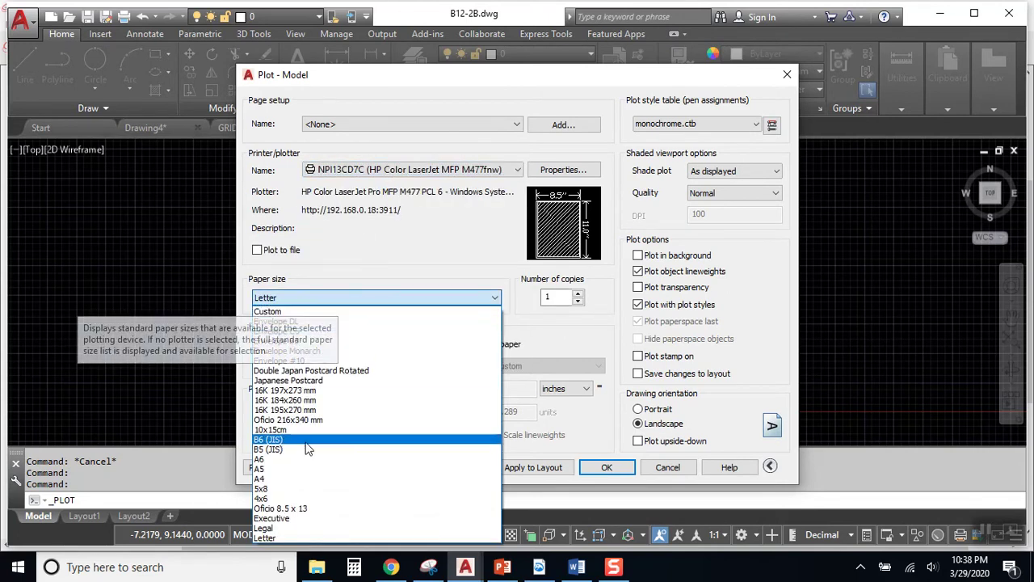
click(317, 536)
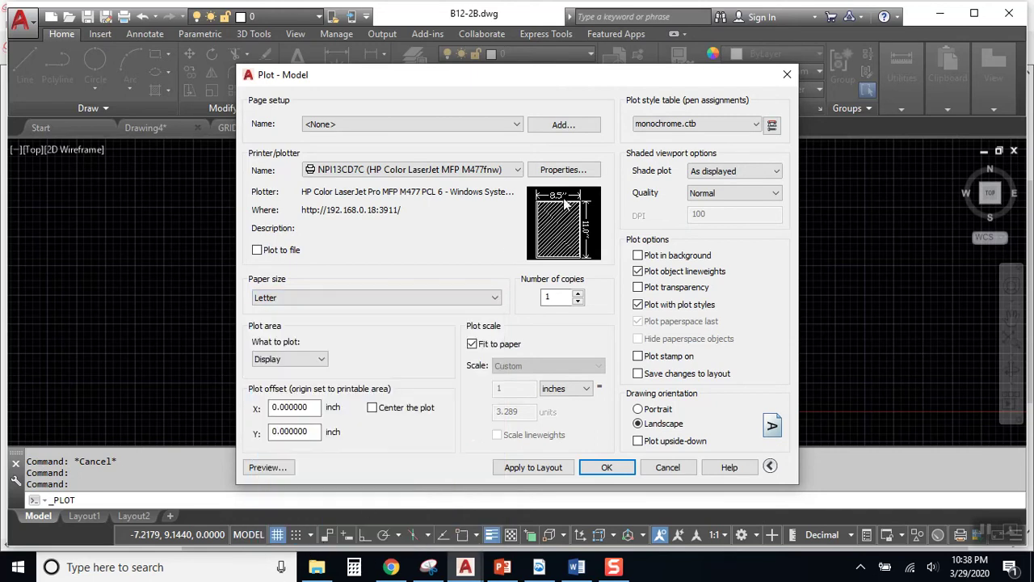
Switch back to DWG To PDF.pc3 with ANSI A (11.00 x 8.50 Inches) paper.
click(393, 171)
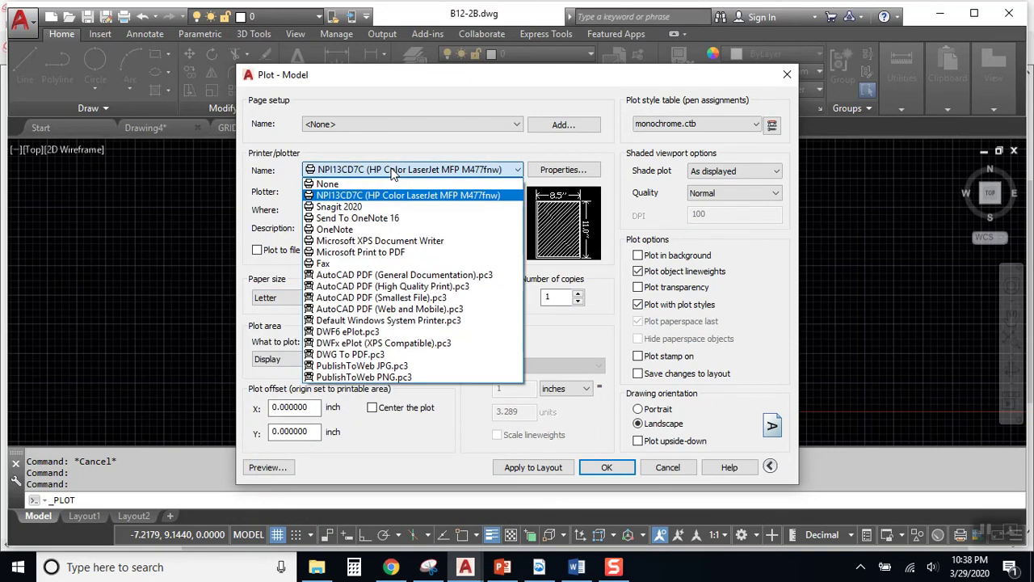
click(363, 353)
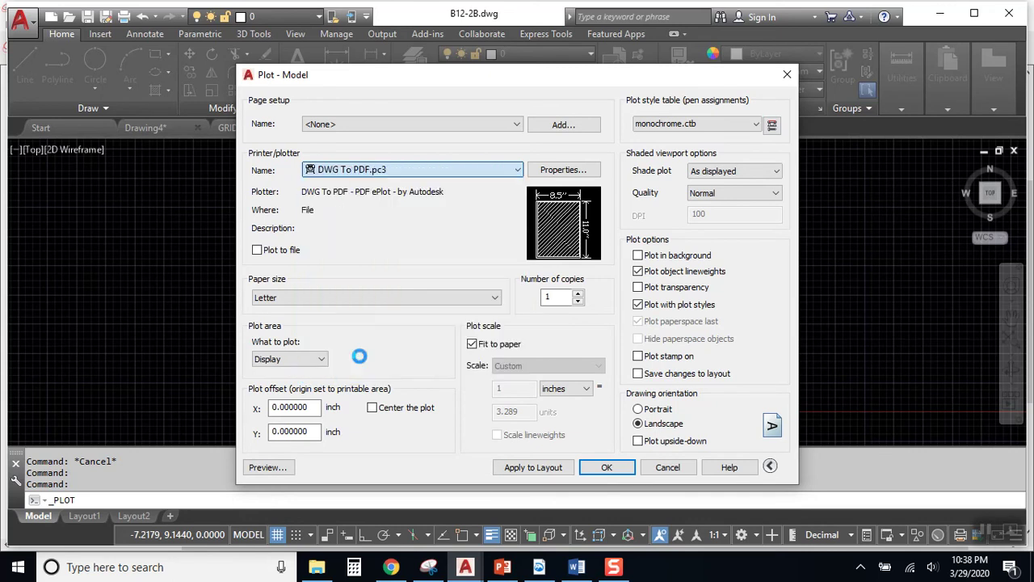
click(376, 297)
click(376, 295)
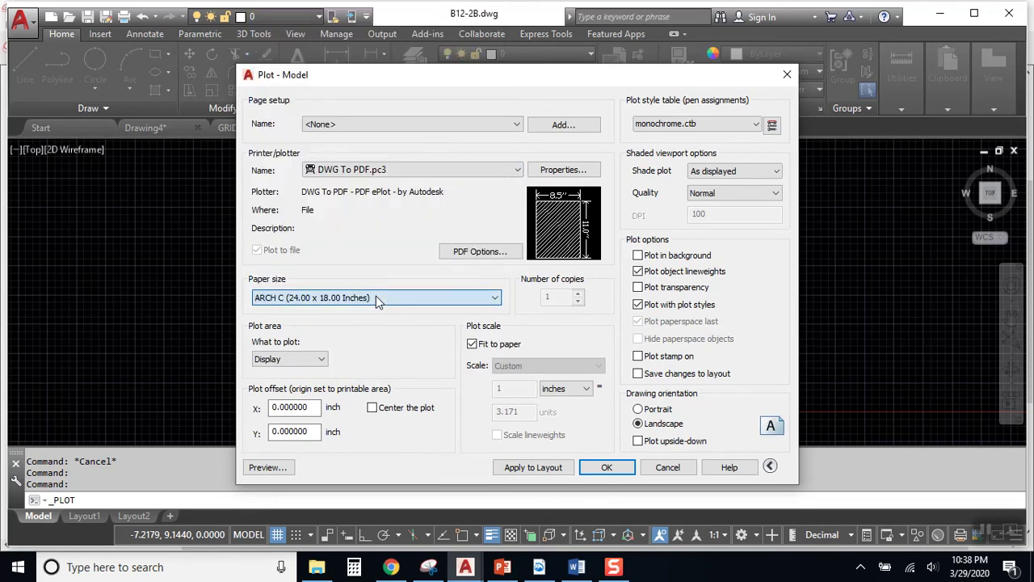
click(376, 297)
scroll(376, 294, down, 5)
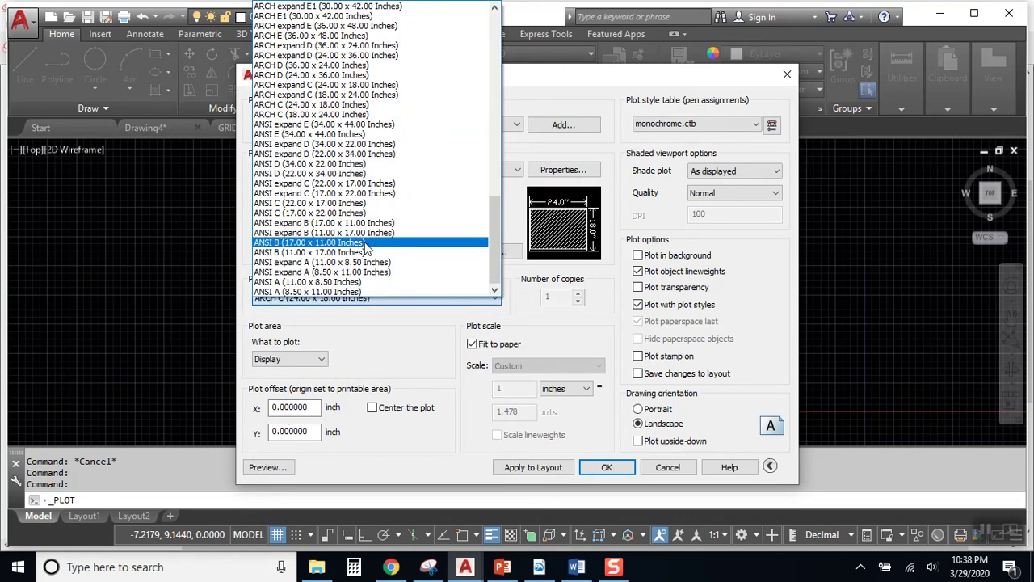
click(356, 284)
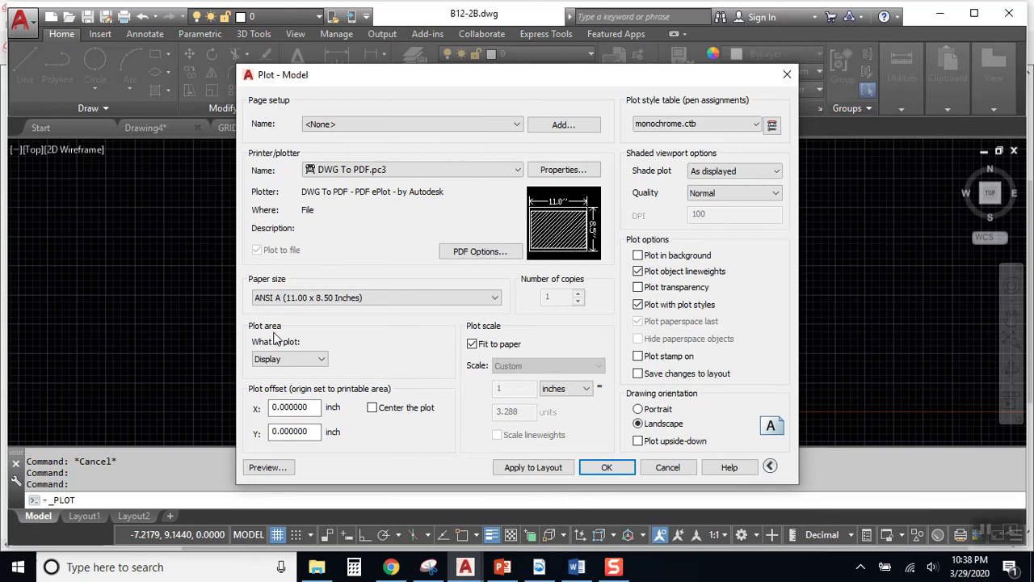
Plot the Extents, centred on the paper, with fit to paper off at 1:1 scale.
click(311, 360)
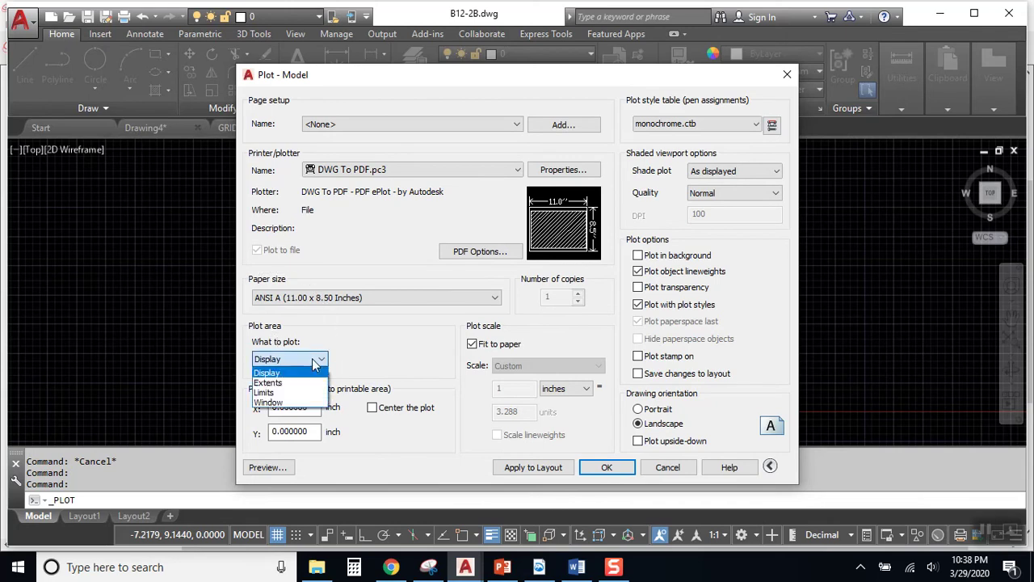
click(310, 383)
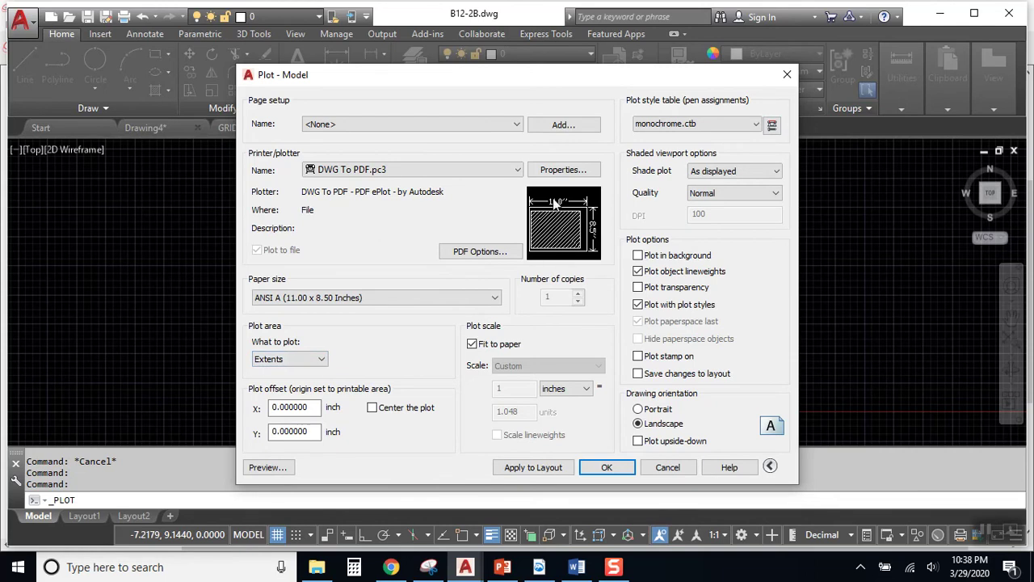
mouse_move(565, 251)
mouse_move(531, 232)
click(371, 409)
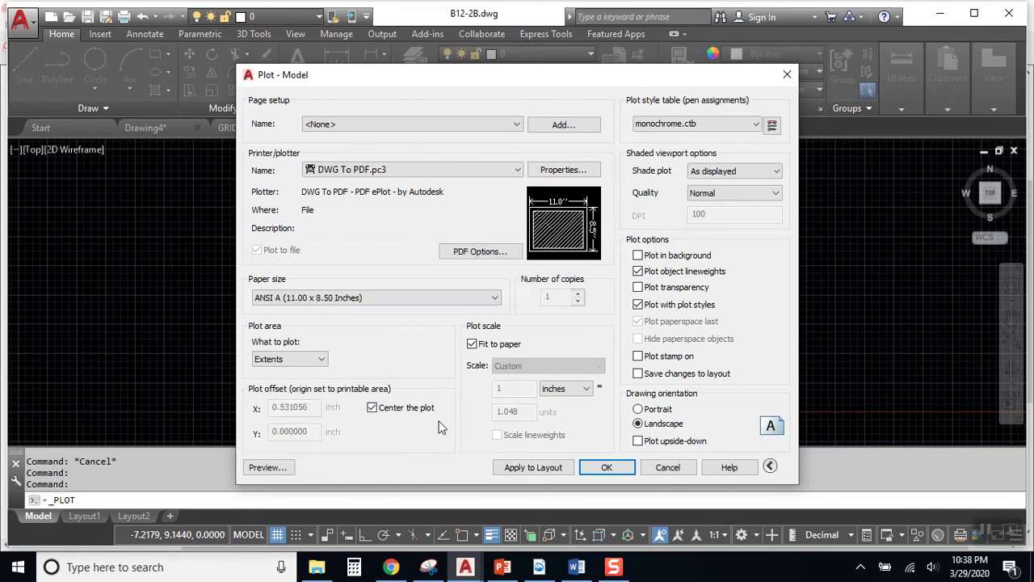
mouse_move(473, 354)
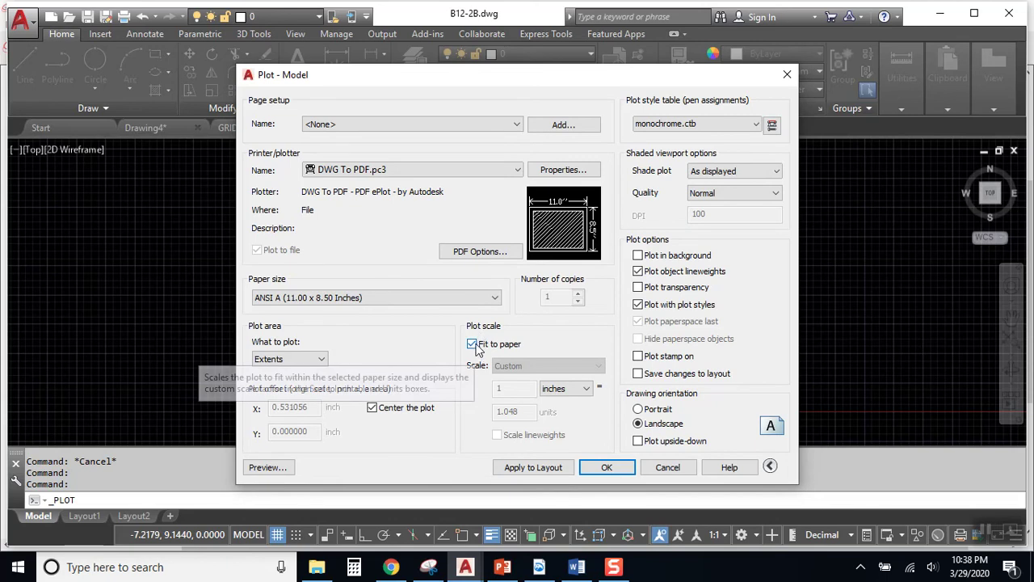
click(472, 344)
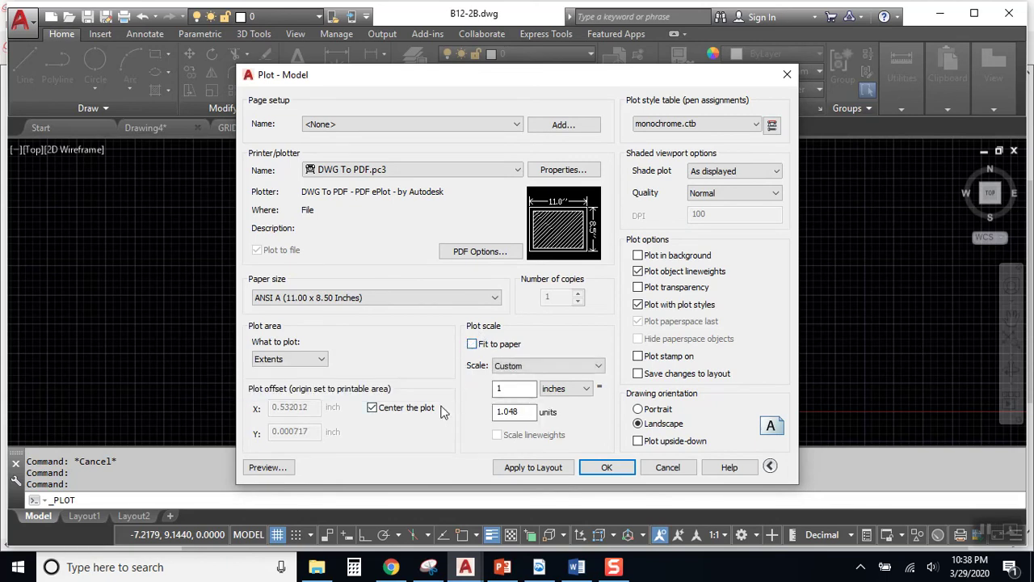
click(525, 366)
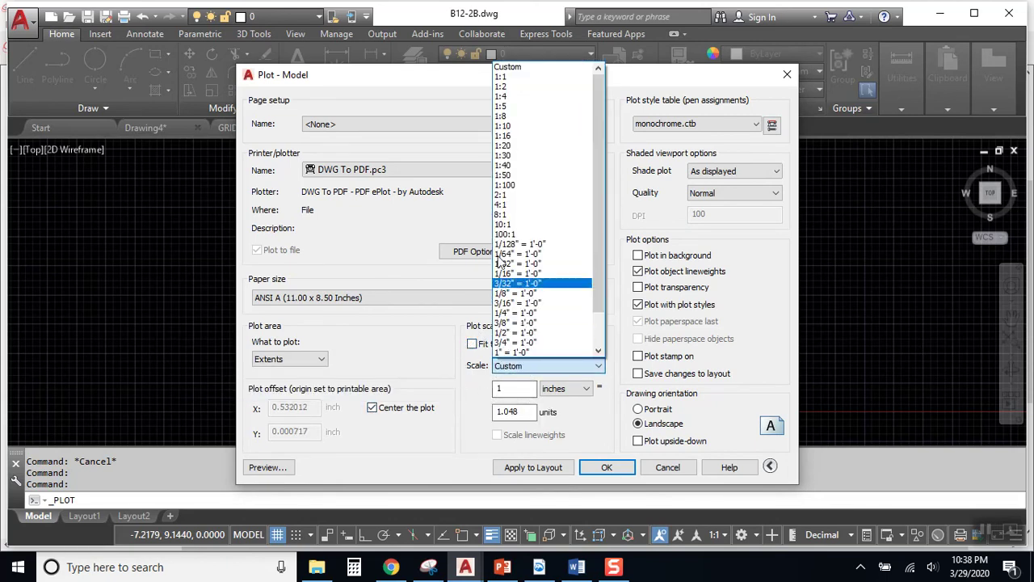
click(524, 77)
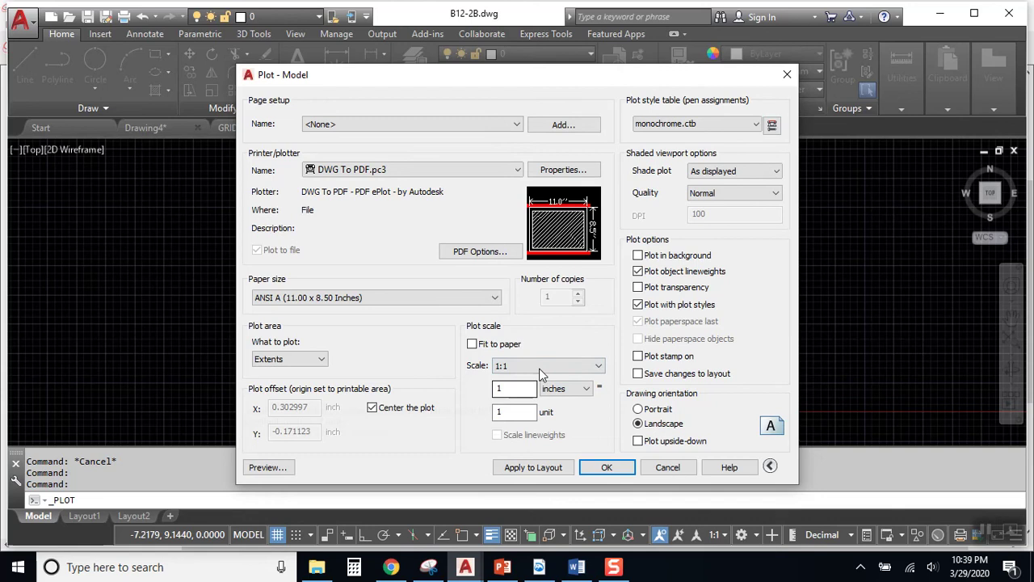
Choose the monochrome.ctb plot style table and assign it to all layouts.
click(710, 122)
click(693, 139)
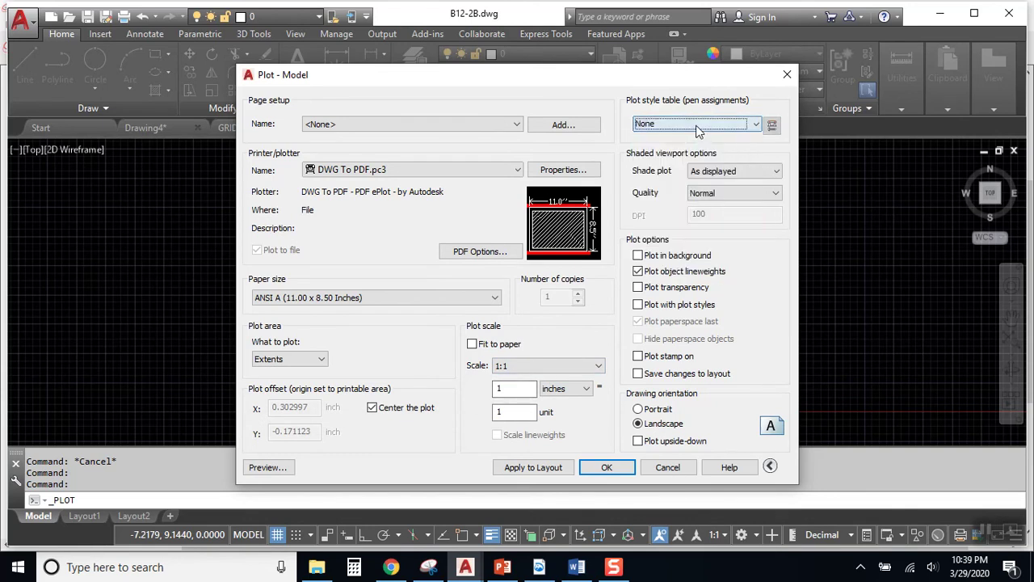
click(696, 123)
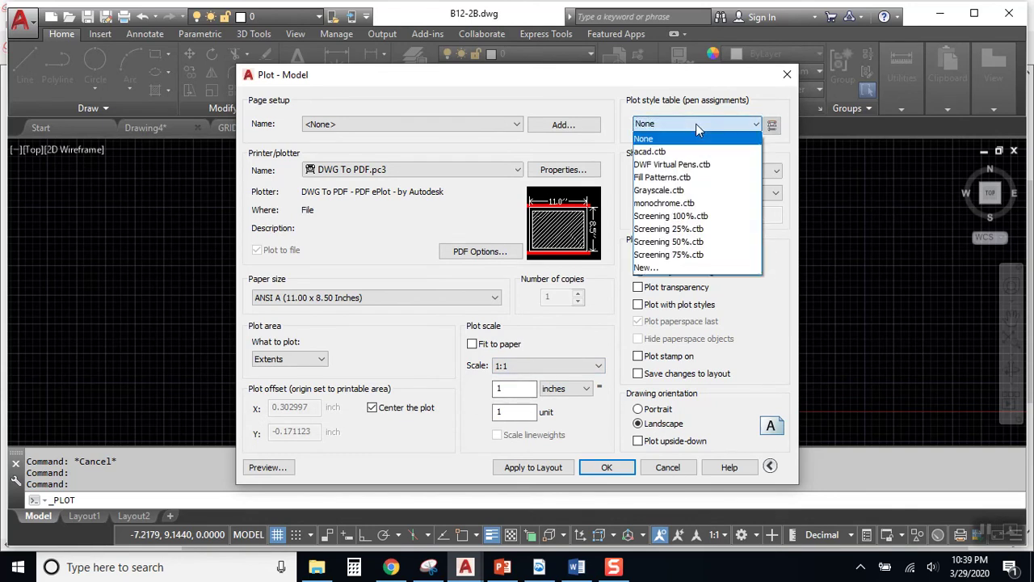
click(673, 203)
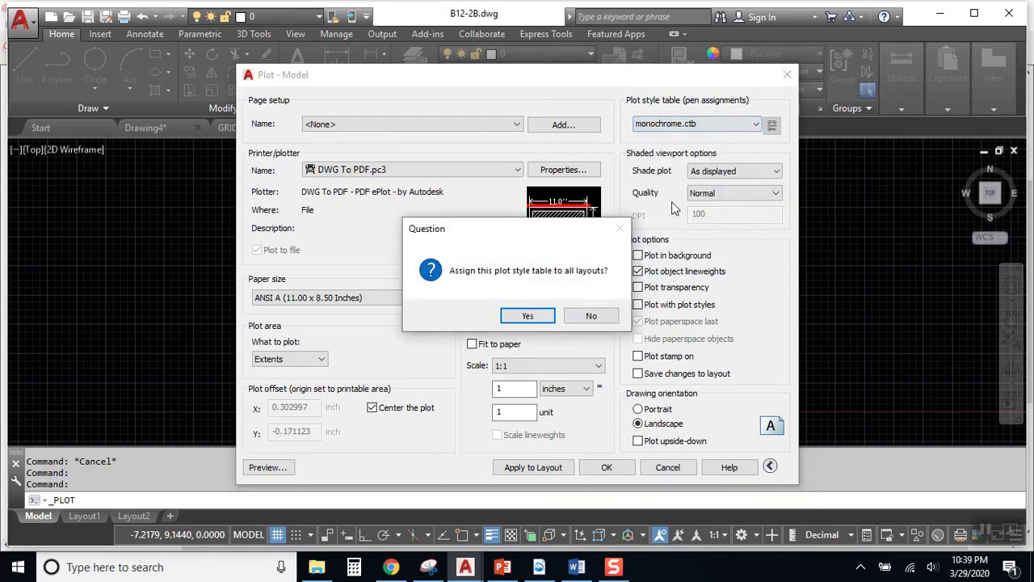
click(527, 316)
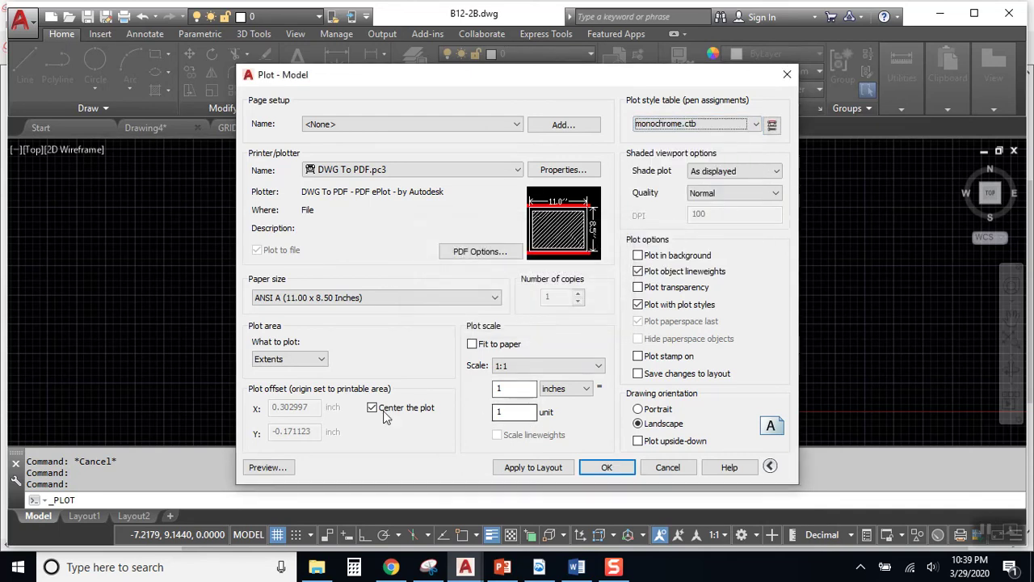
click(281, 469)
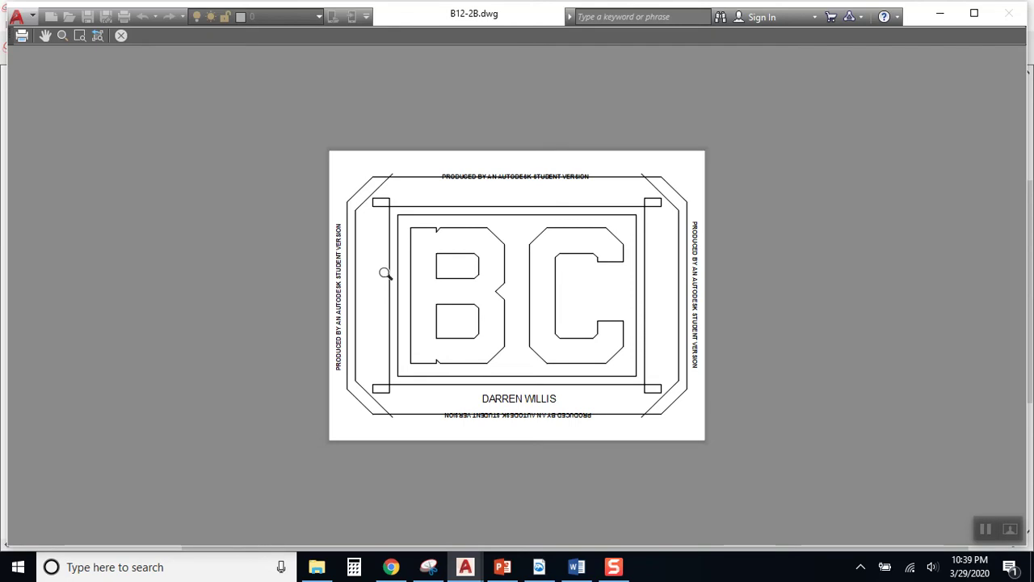
click(122, 35)
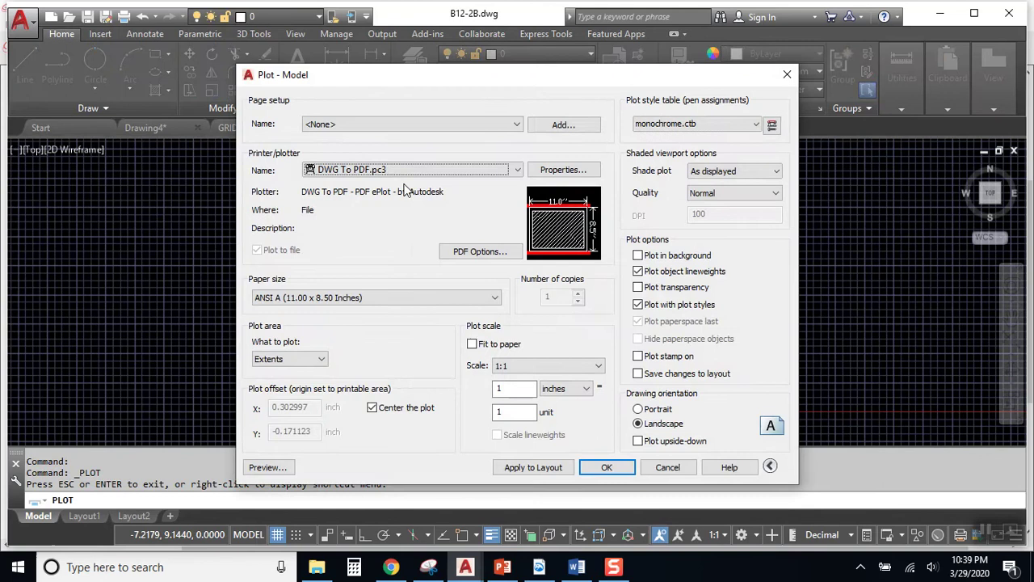
Select Microsoft Print to PDF as the printer and preview the sheet.
click(409, 169)
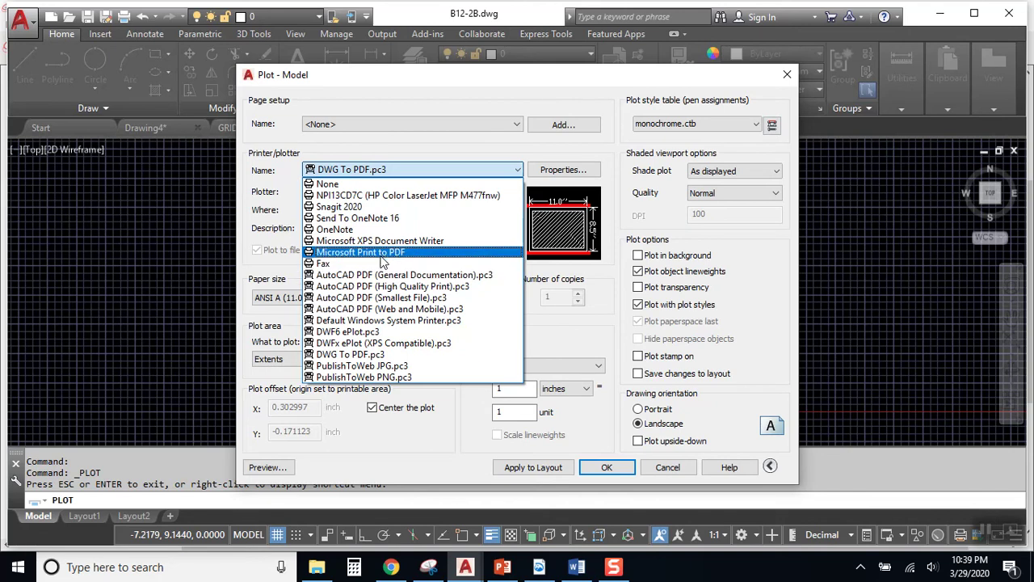
click(382, 253)
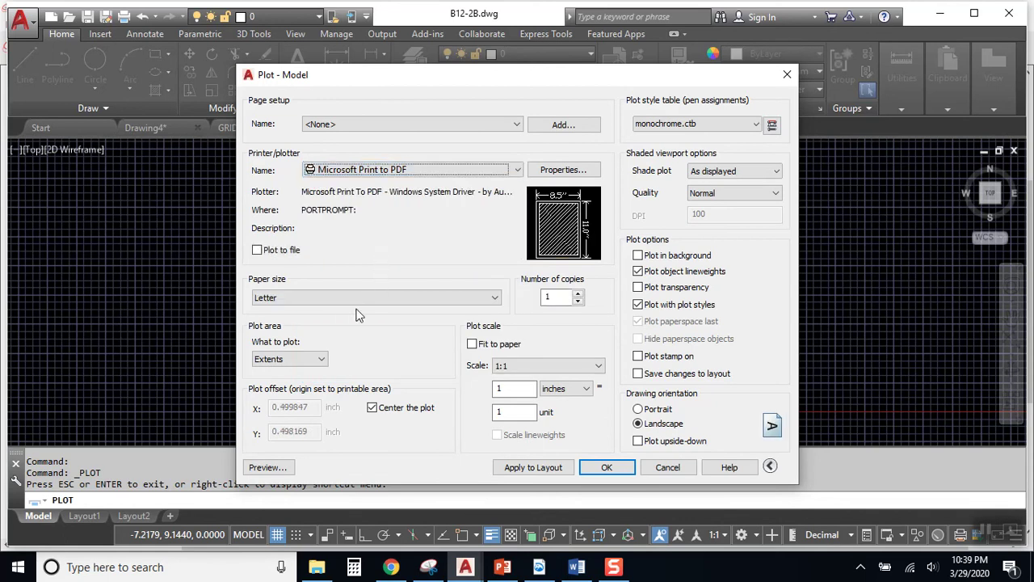
click(275, 467)
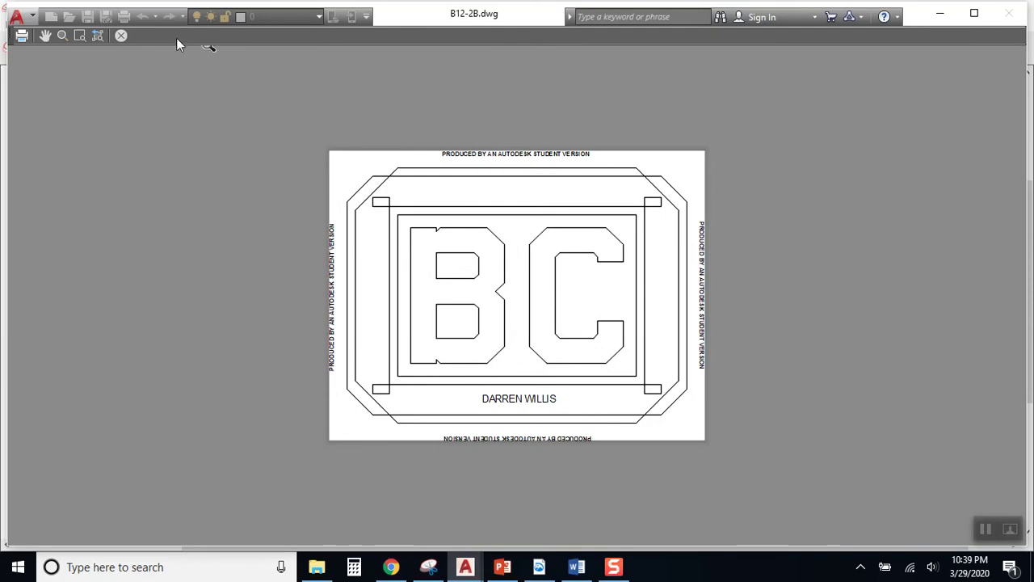
click(125, 35)
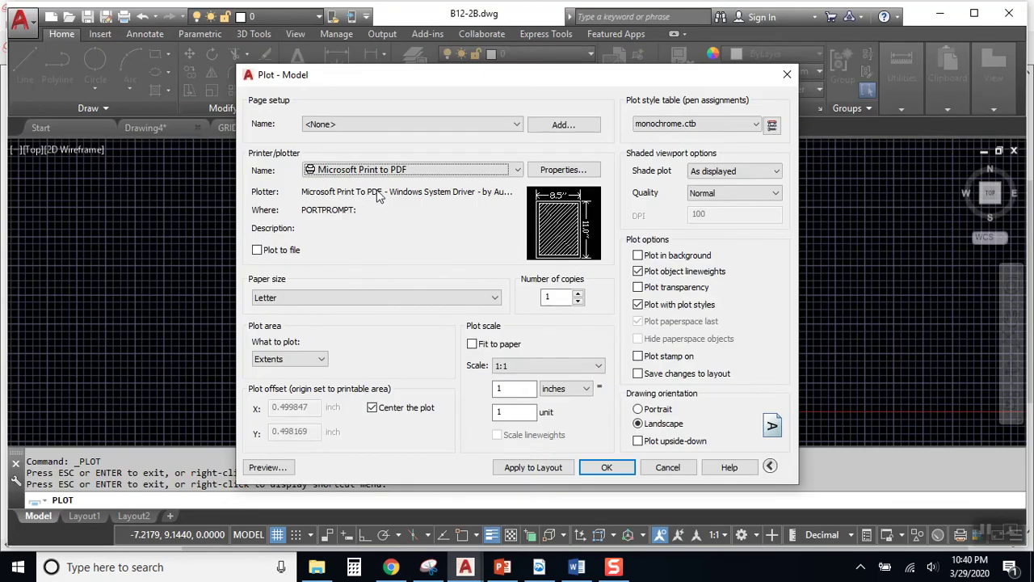
Reselect Microsoft Print to PDF and preview the sheet again.
click(392, 172)
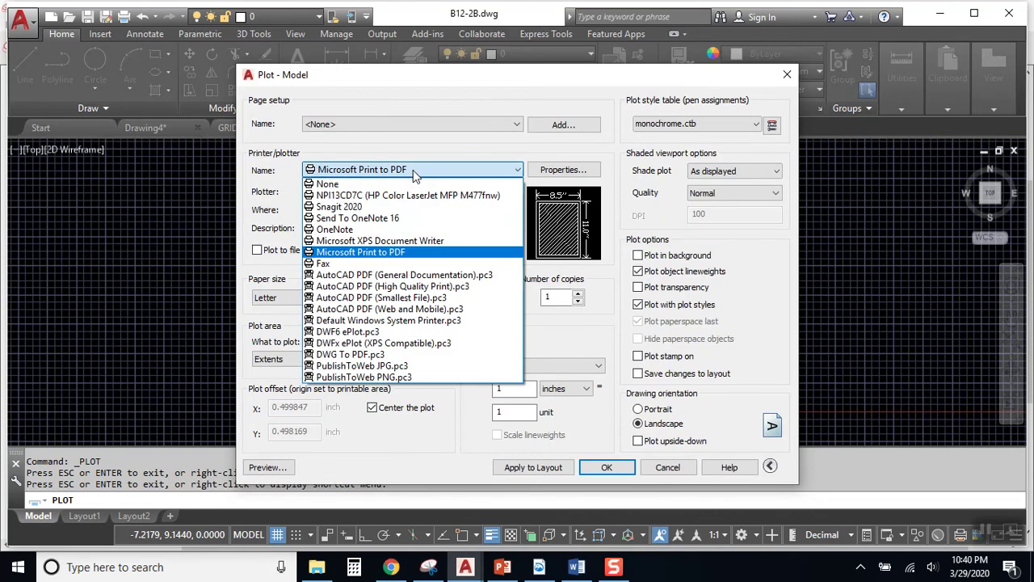
click(391, 253)
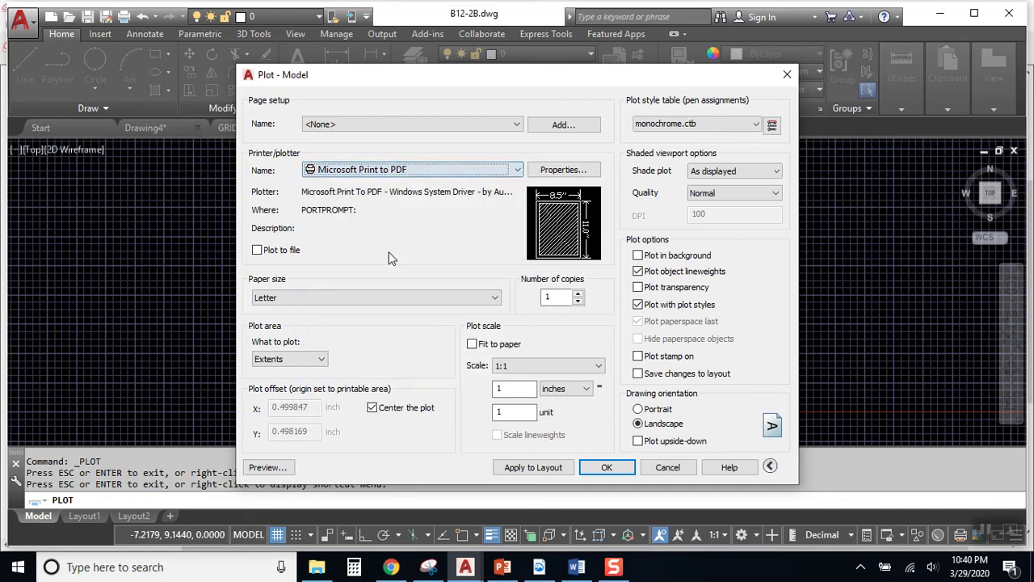
click(268, 467)
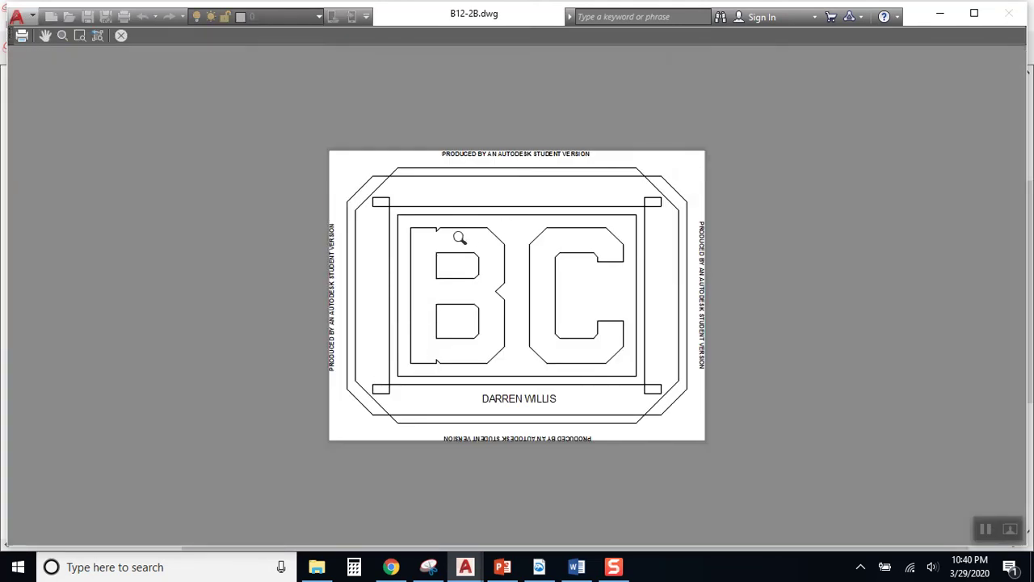
click(121, 35)
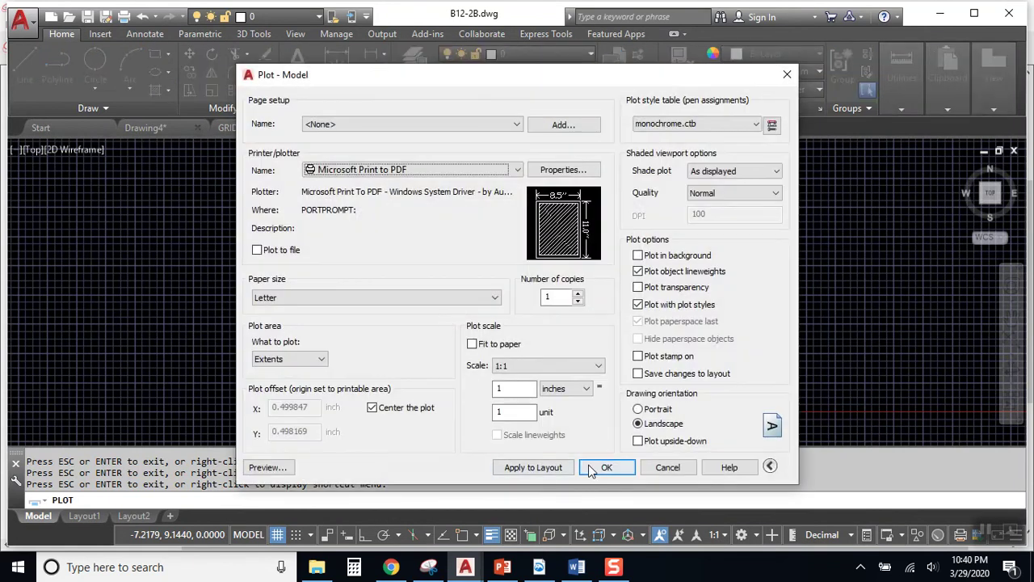
Confirm the plot and save the PDF as B12-2B-DW on the Desktop.
click(605, 467)
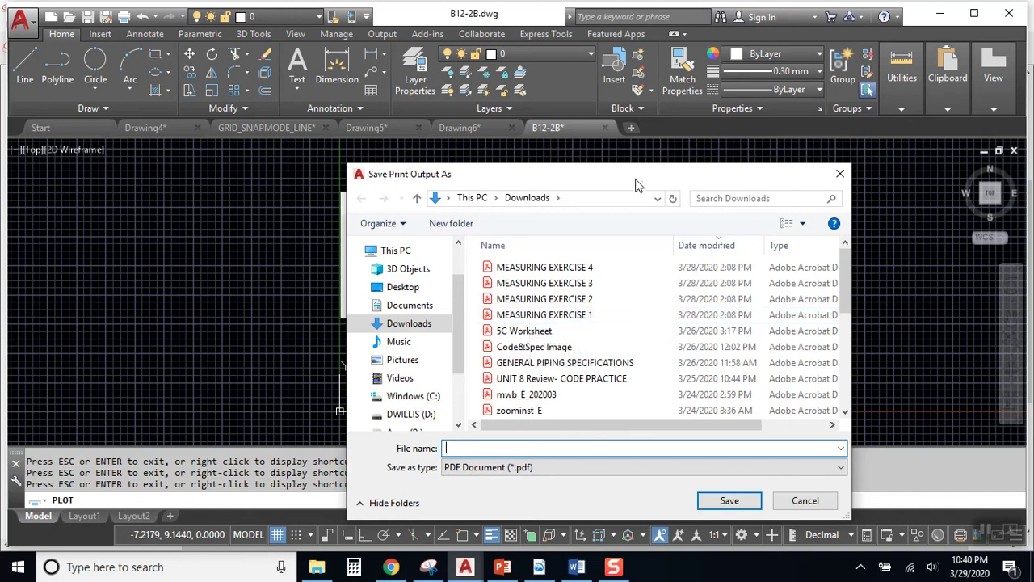
drag(636, 184, 533, 144)
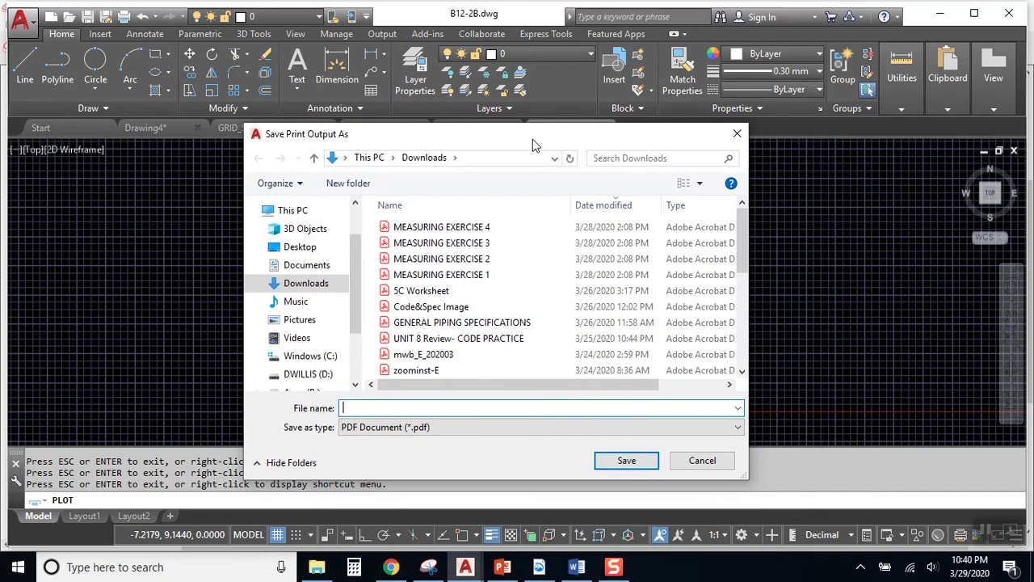
click(305, 251)
click(371, 410)
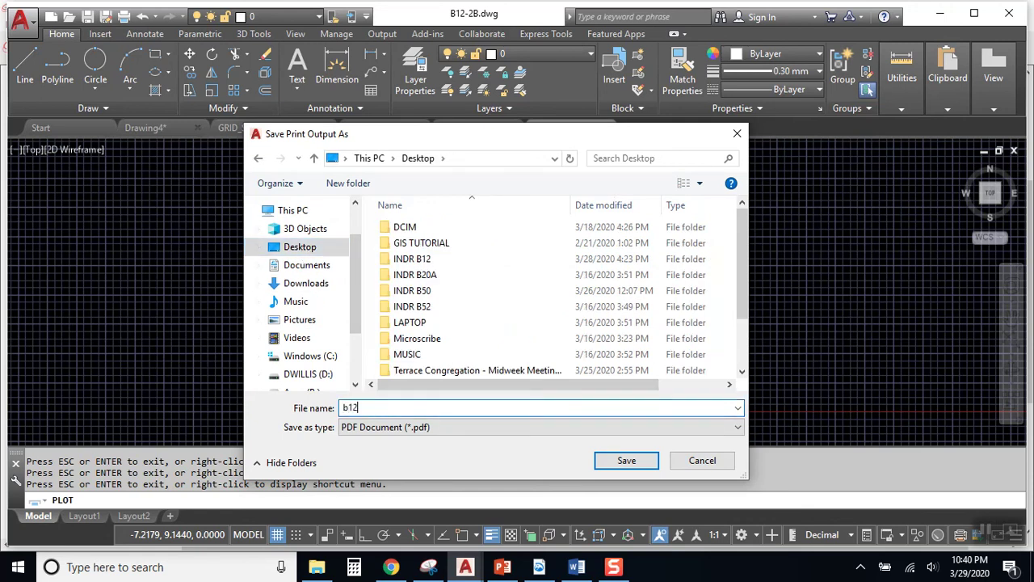
key(BackSpace)
key(BackSpace)
key(BackSpace)
key(BackSpace)
text(B12-2B-DW)
click(626, 460)
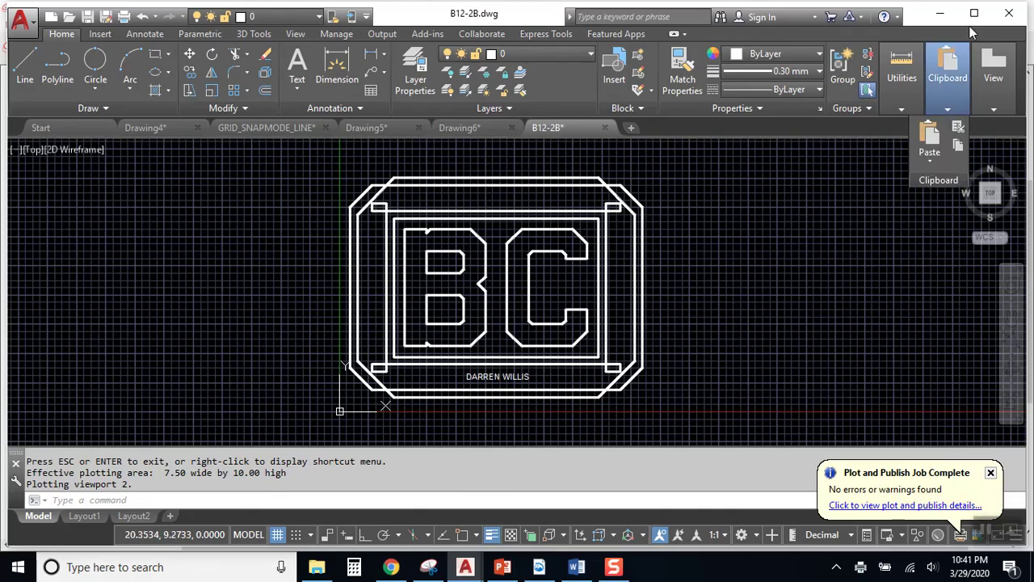
Minimize AutoCAD and the Snipping Tool, then open B12-2B-DW.pdf from the desktop.
click(941, 14)
click(945, 14)
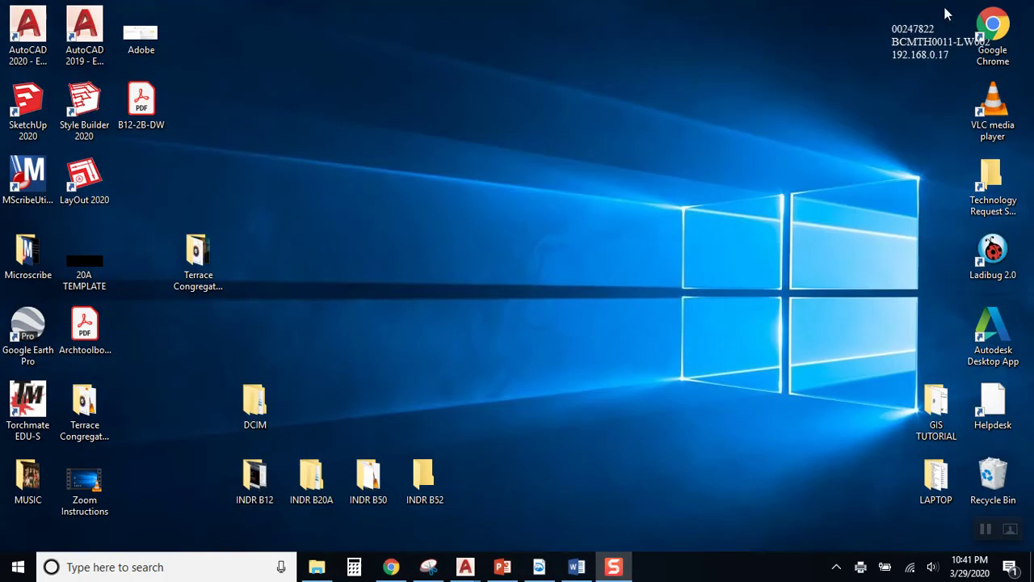
click(142, 107)
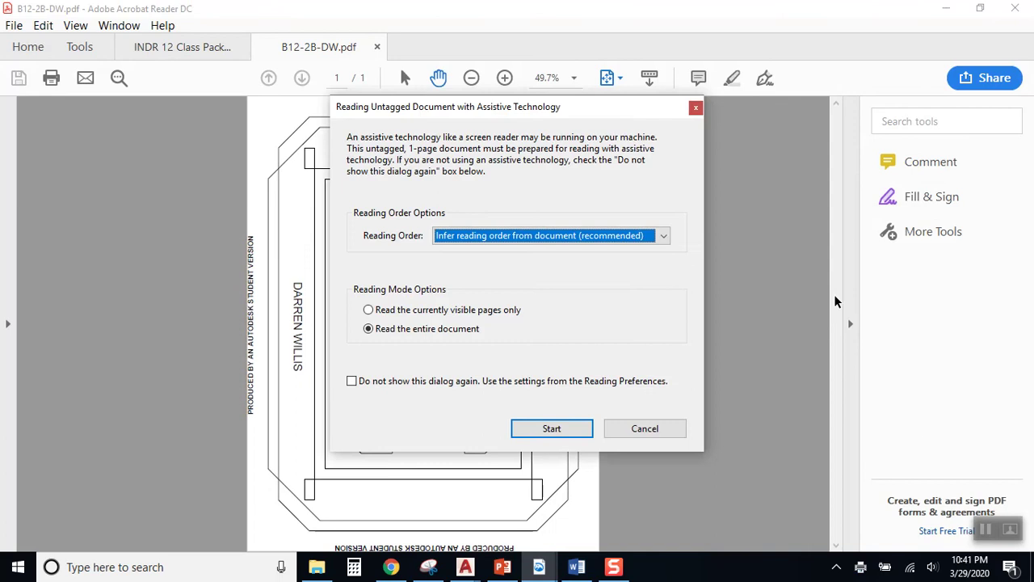
Dismiss the assistive technology prompt and rotate the page view counterclockwise to landscape.
click(645, 428)
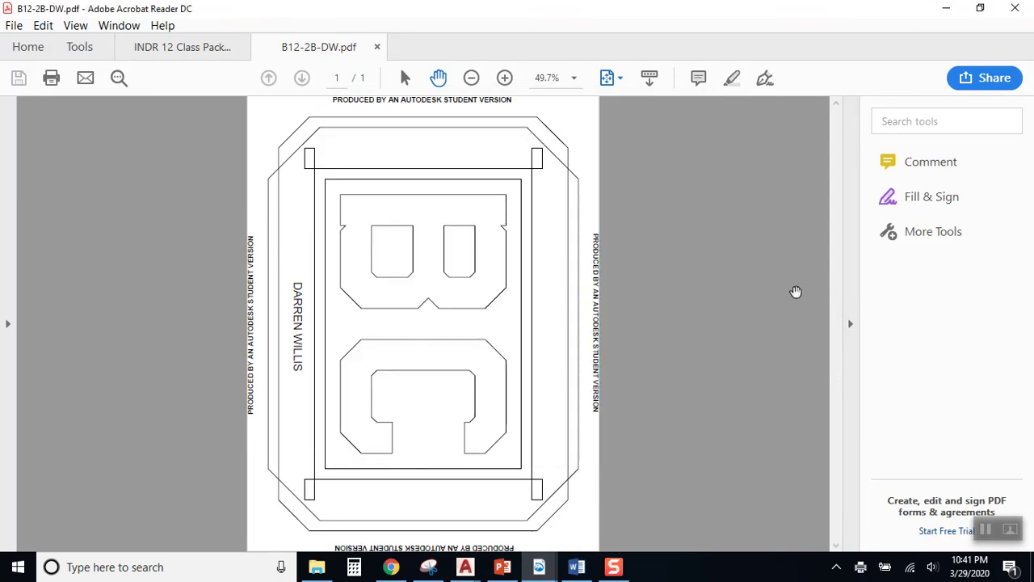
click(43, 25)
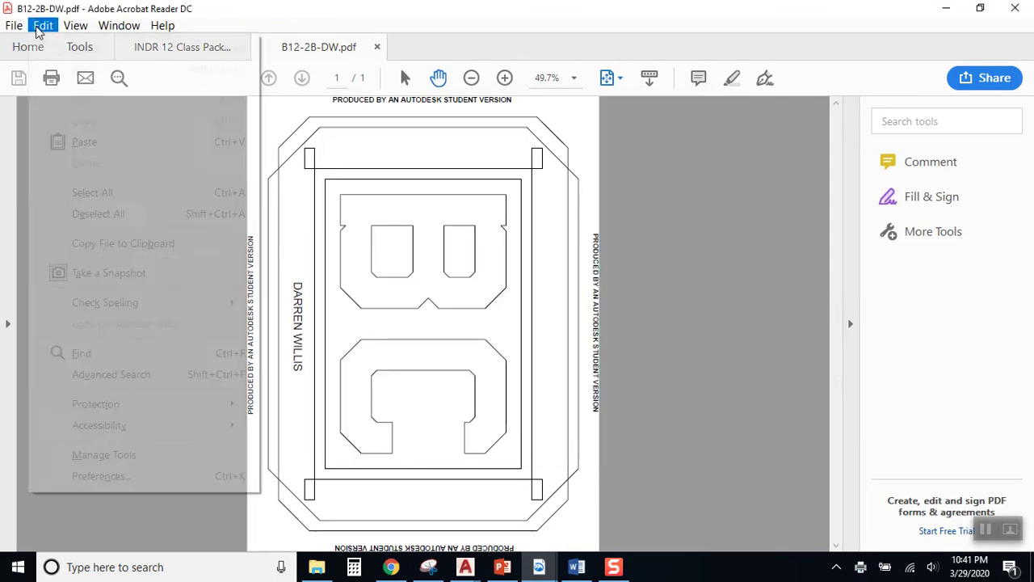
click(76, 25)
mouse_move(238, 50)
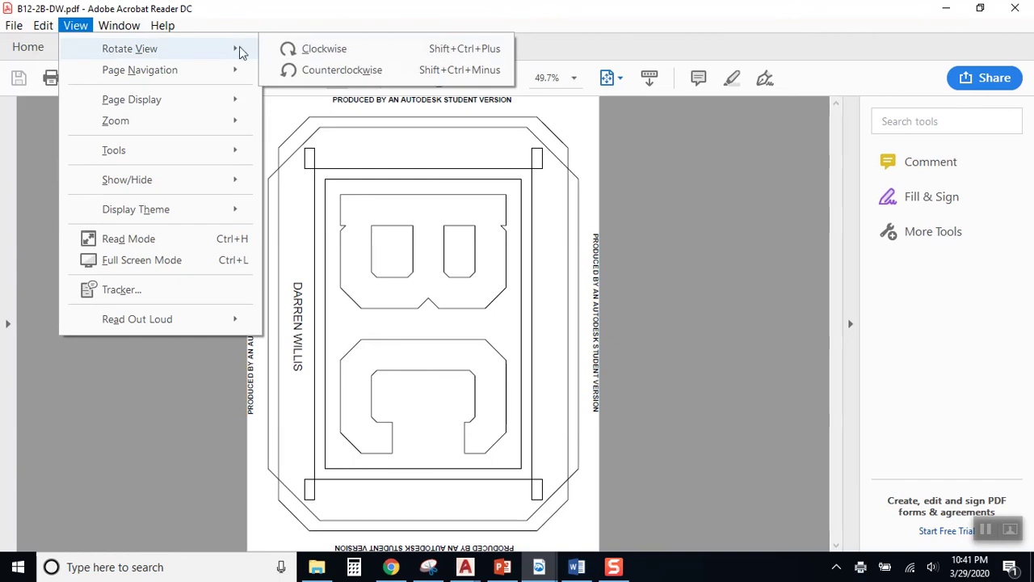
click(340, 65)
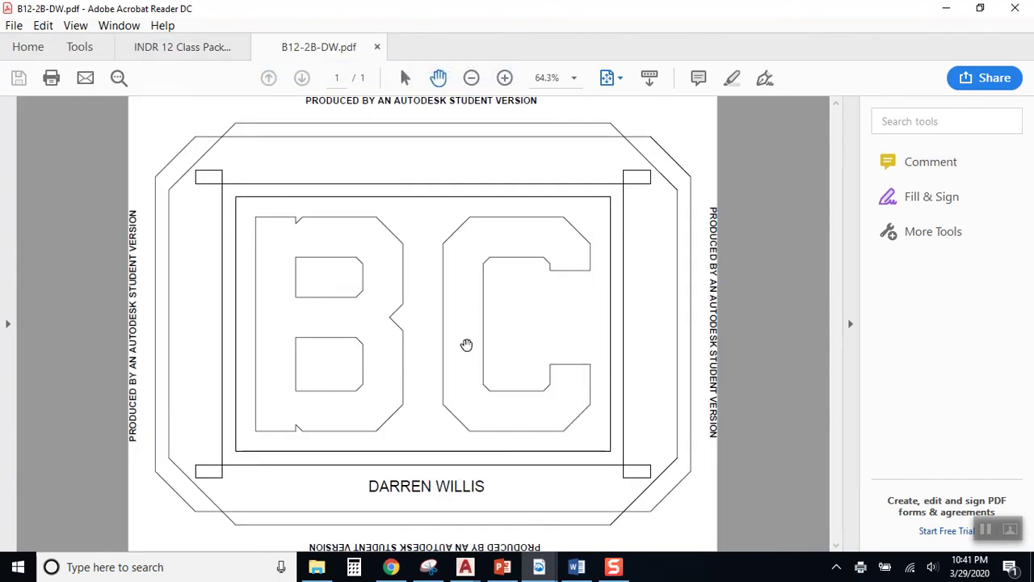